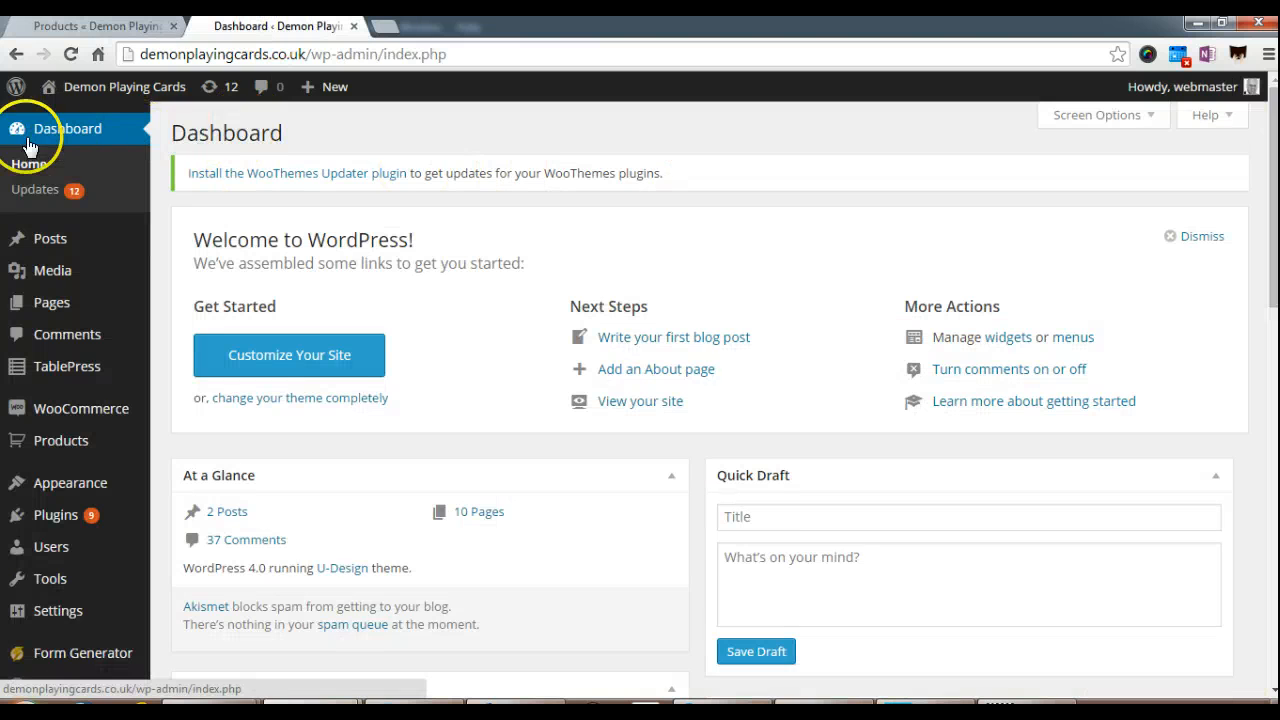
# - Start a new WooCommerce product and name it "Demon Mug"
pyautogui.click(31, 161)
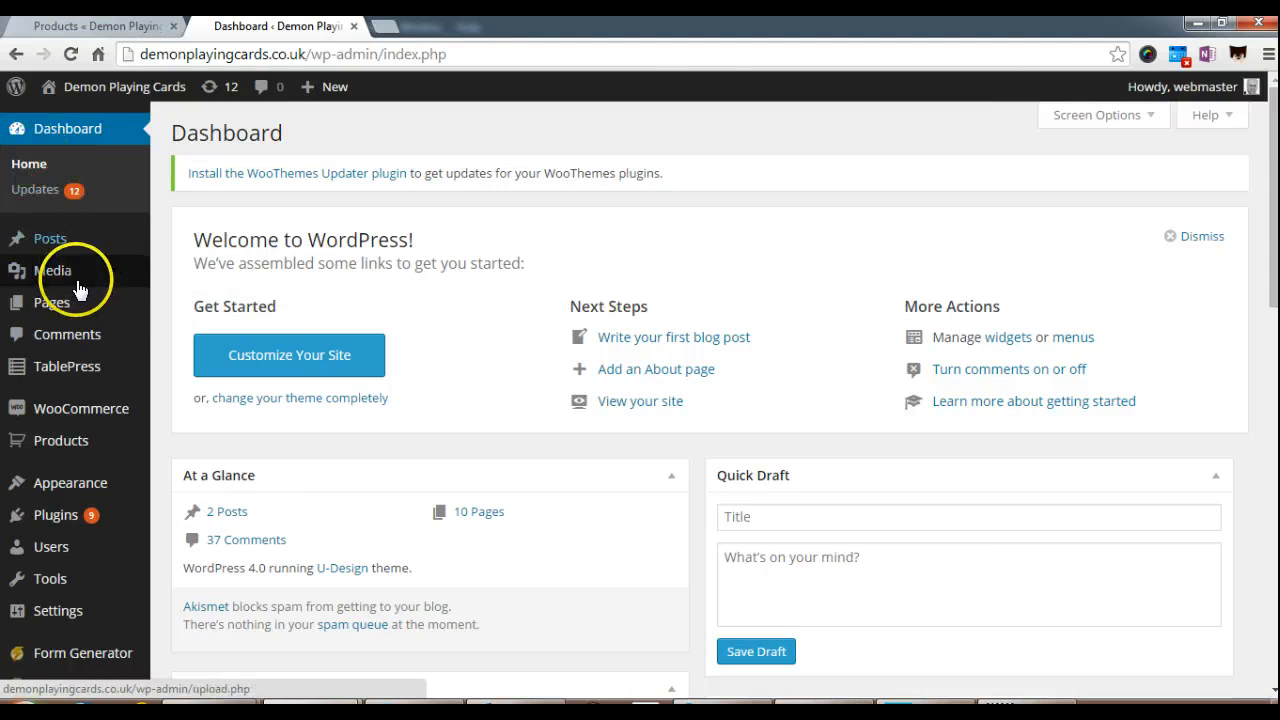
pyautogui.moveTo(75, 445)
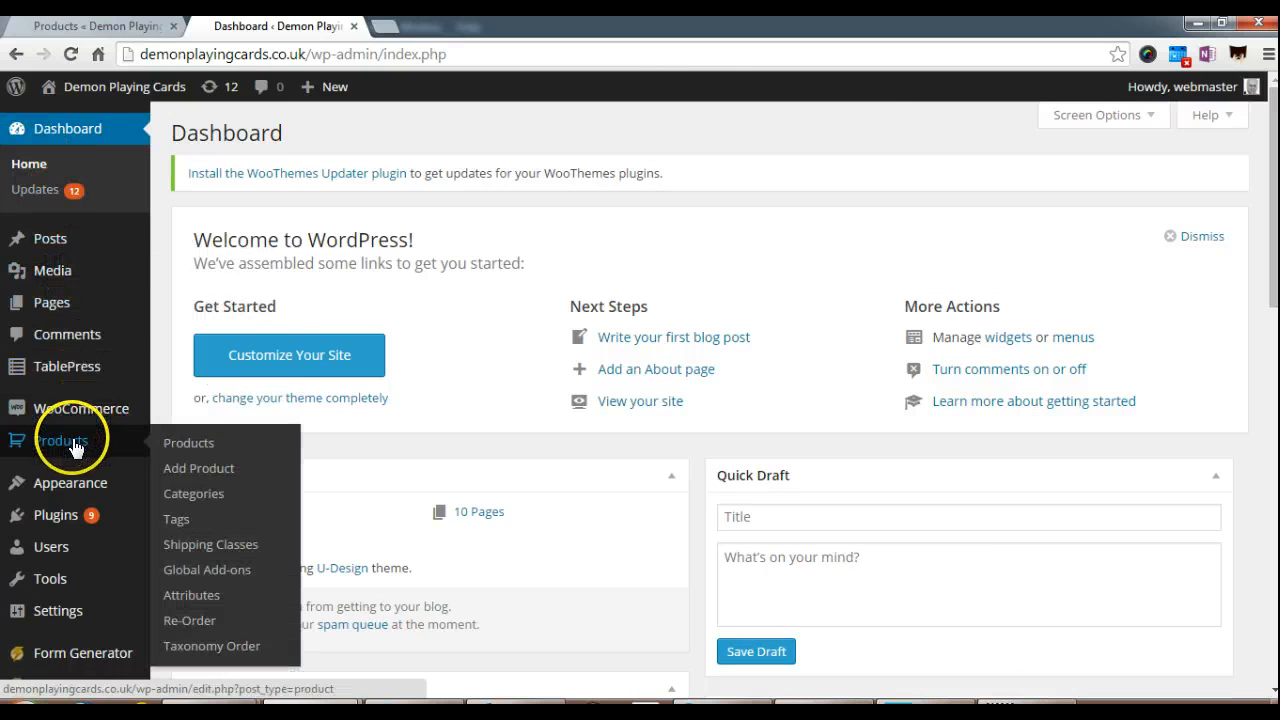
pyautogui.click(195, 474)
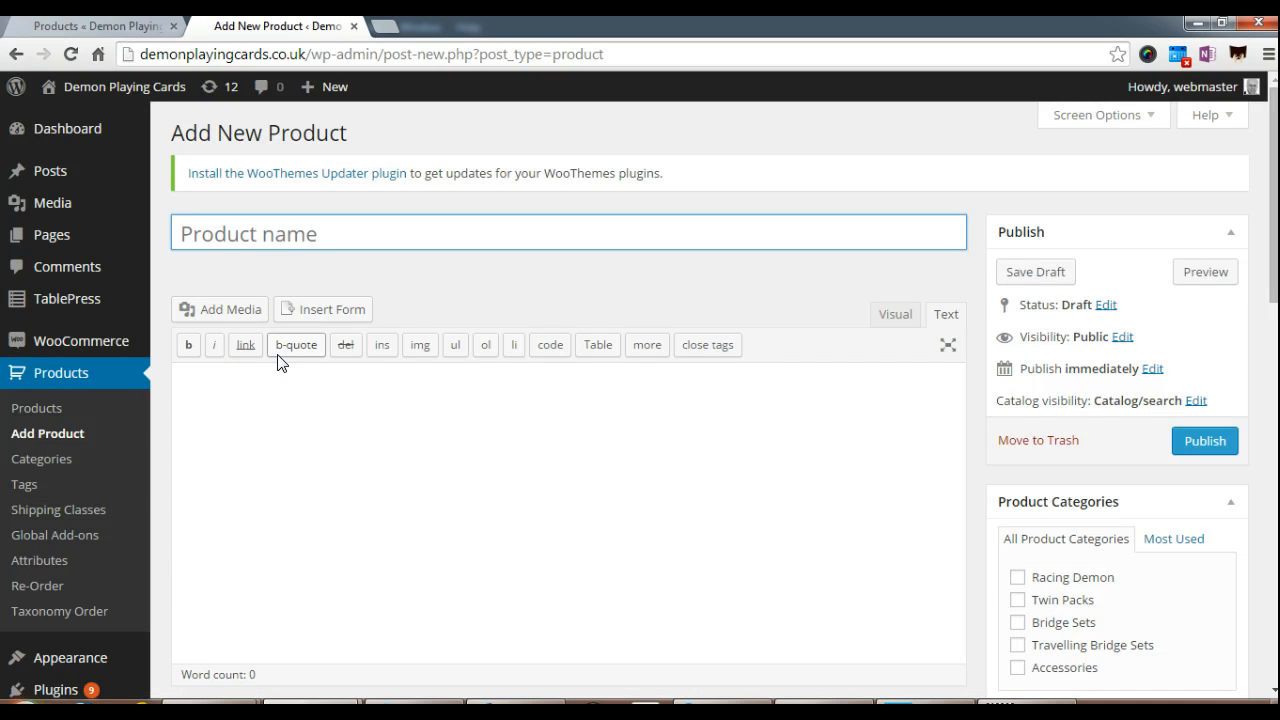
pyautogui.click(289, 230)
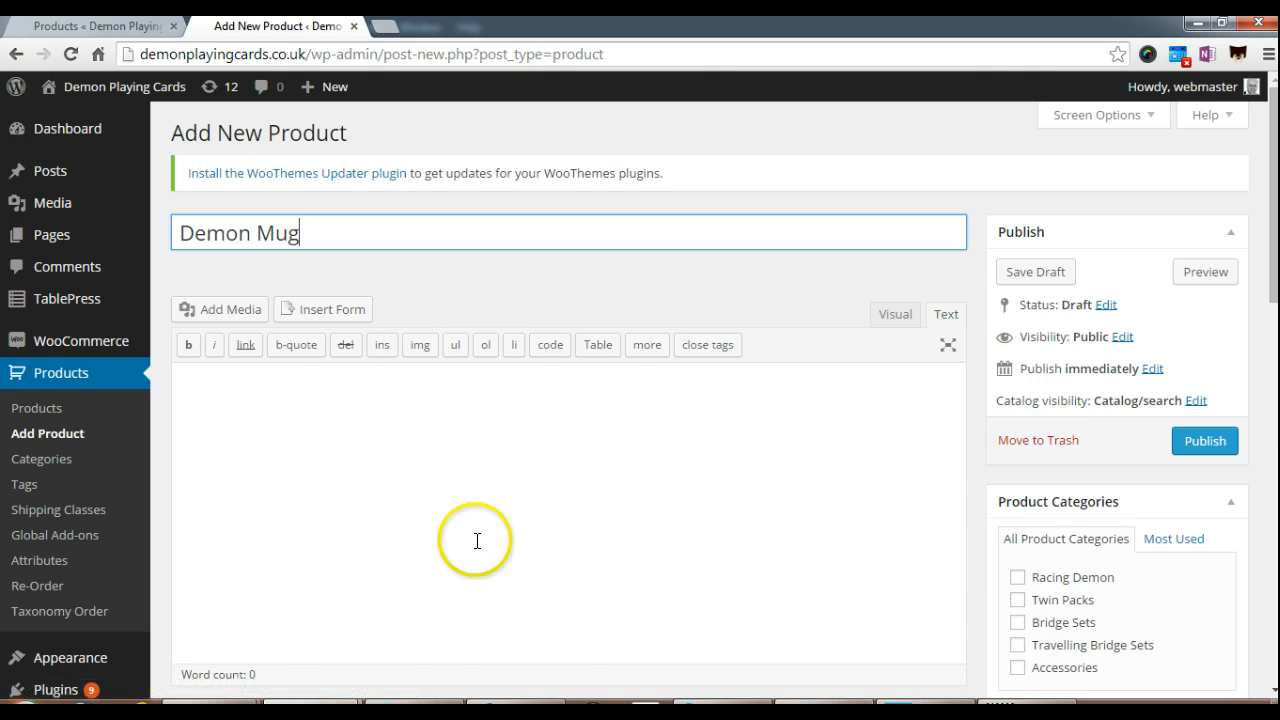
# - Paste the copied "Lorem ipsum dolor sit amet" placeholder text into the product short description
pyautogui.scroll(-1, 417, 470)
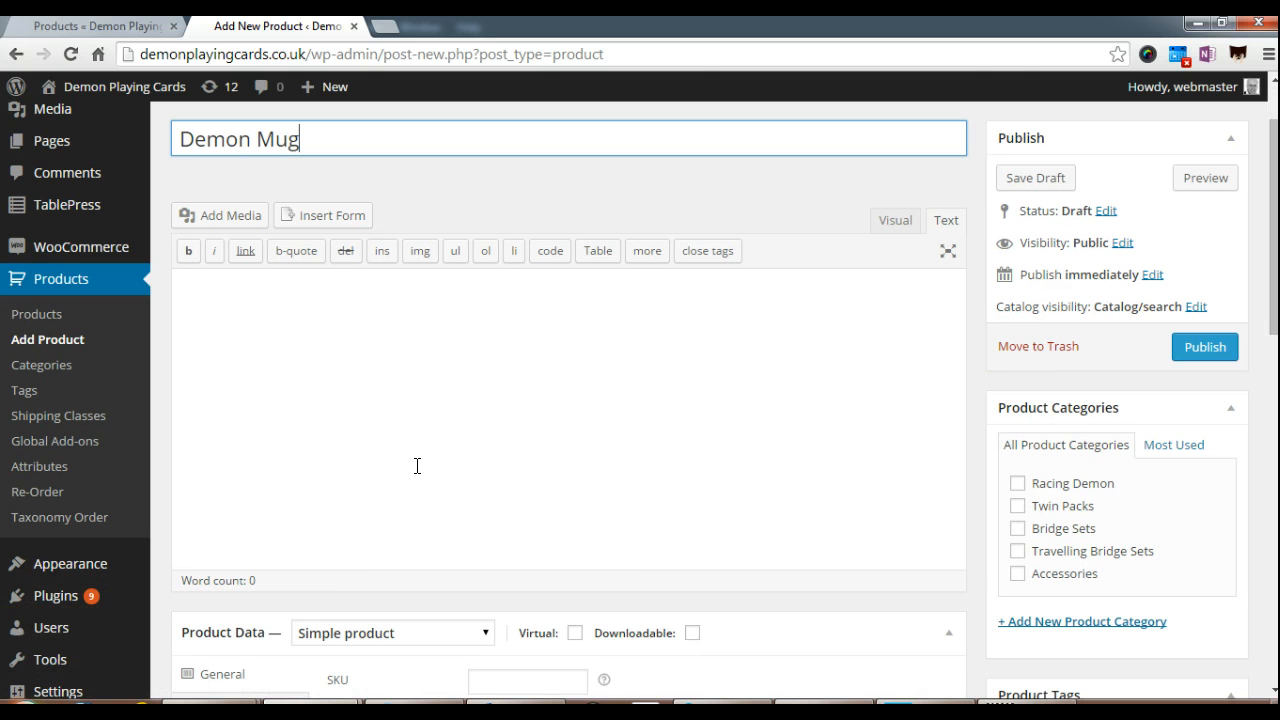
pyautogui.scroll(-5, 418, 455)
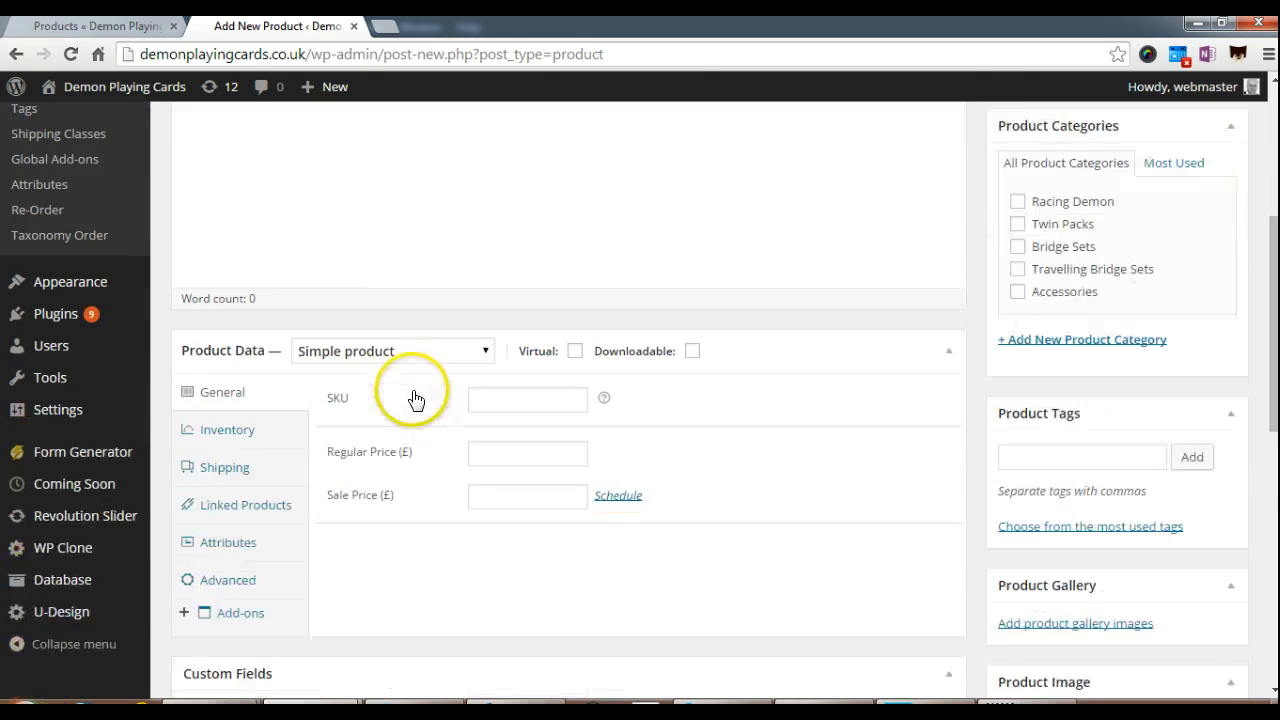
pyautogui.scroll(-5, 412, 397)
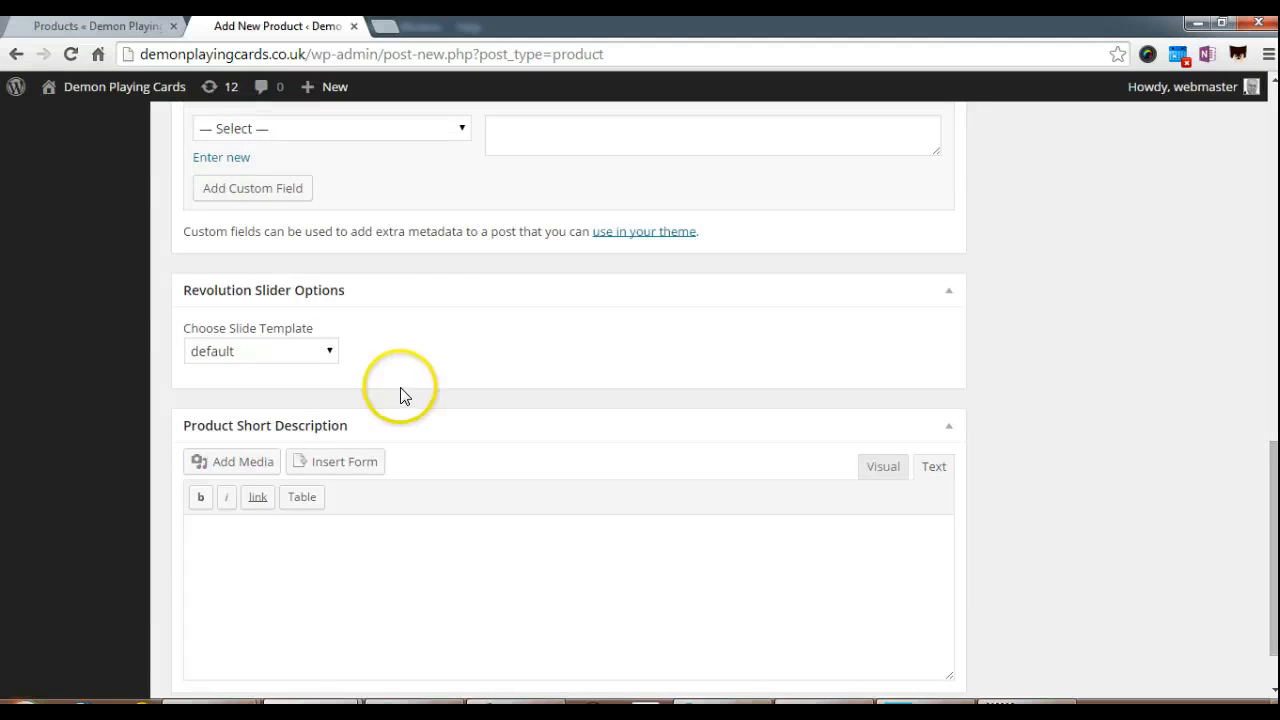
pyautogui.scroll(-1, 400, 395)
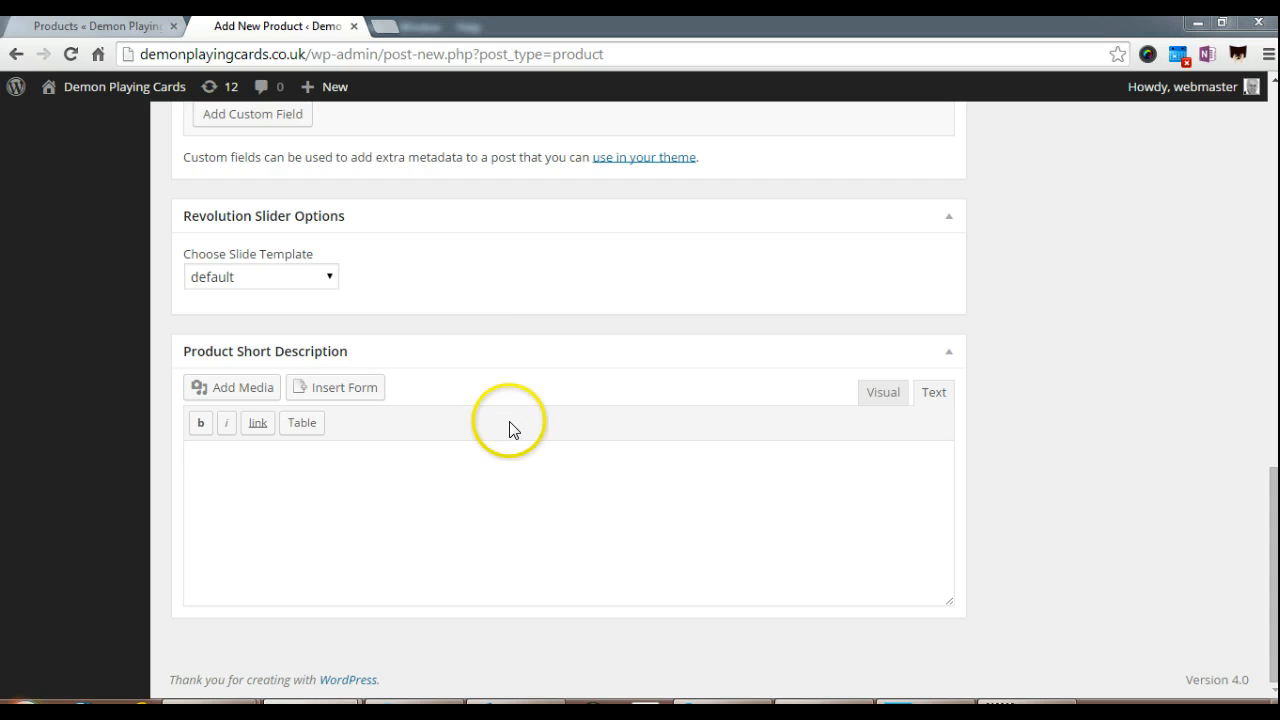
pyautogui.click(277, 456)
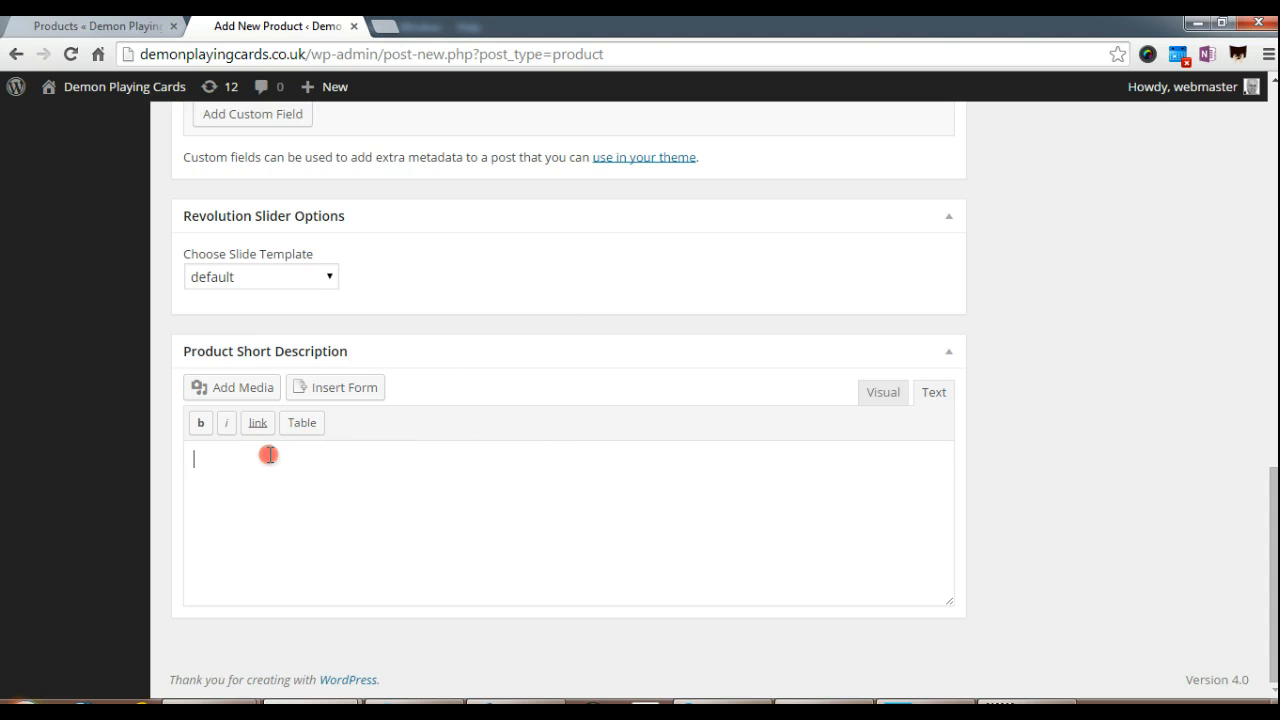
pyautogui.rightClick(269, 455)
pyautogui.click(339, 225)
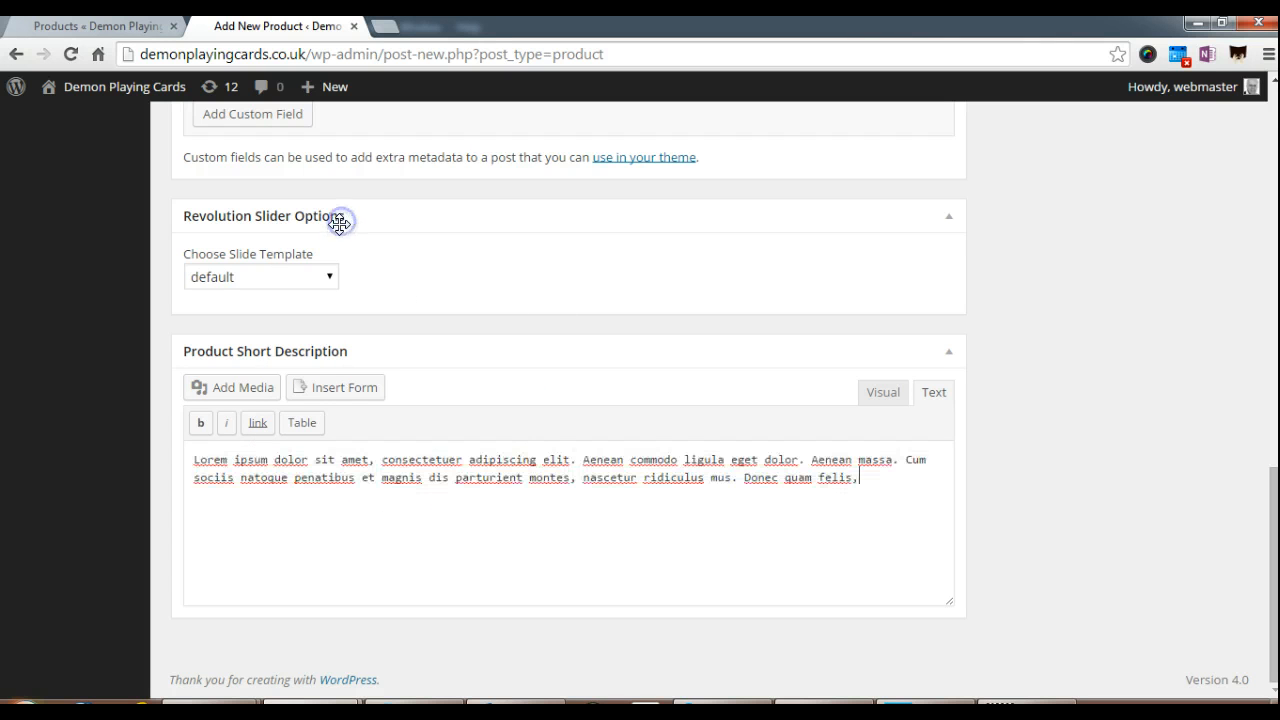
# - Open the file selection for uploading a product image from the computer
pyautogui.scroll(1, 1108, 463)
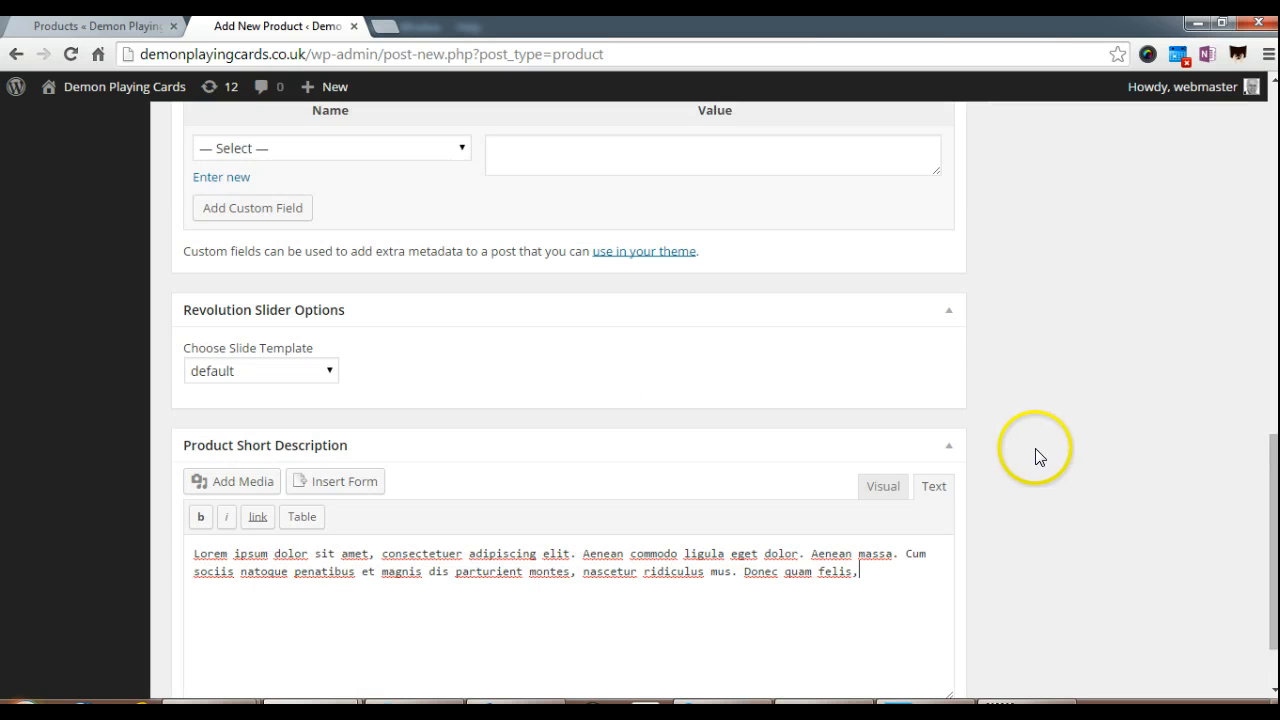
pyautogui.scroll(4, 1030, 465)
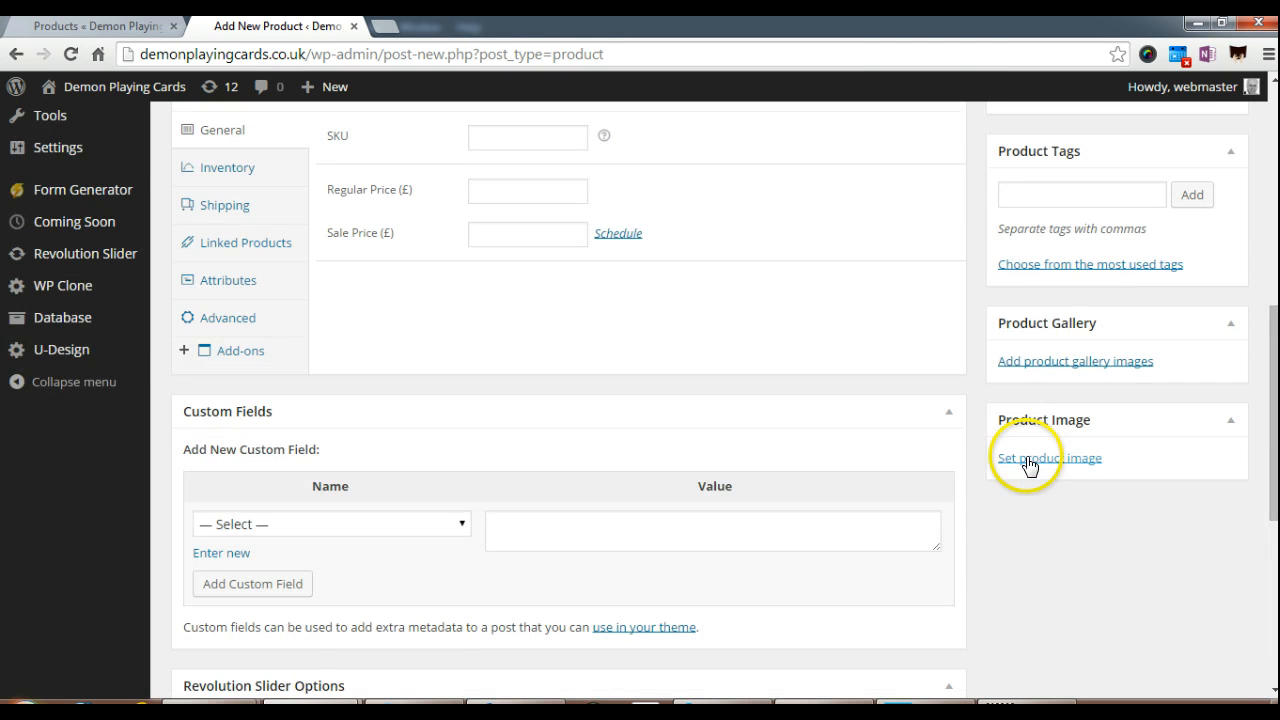
pyautogui.scroll(4, 1030, 465)
pyautogui.scroll(-4, 1040, 440)
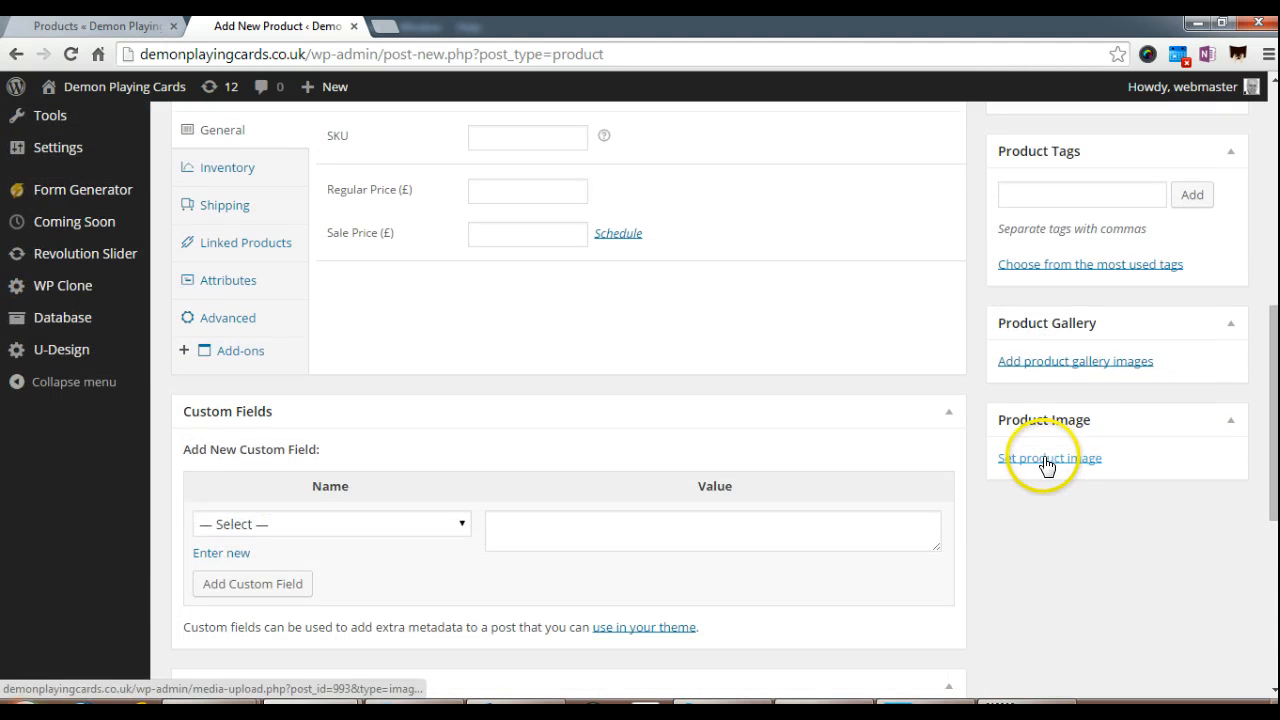
pyautogui.click(1043, 466)
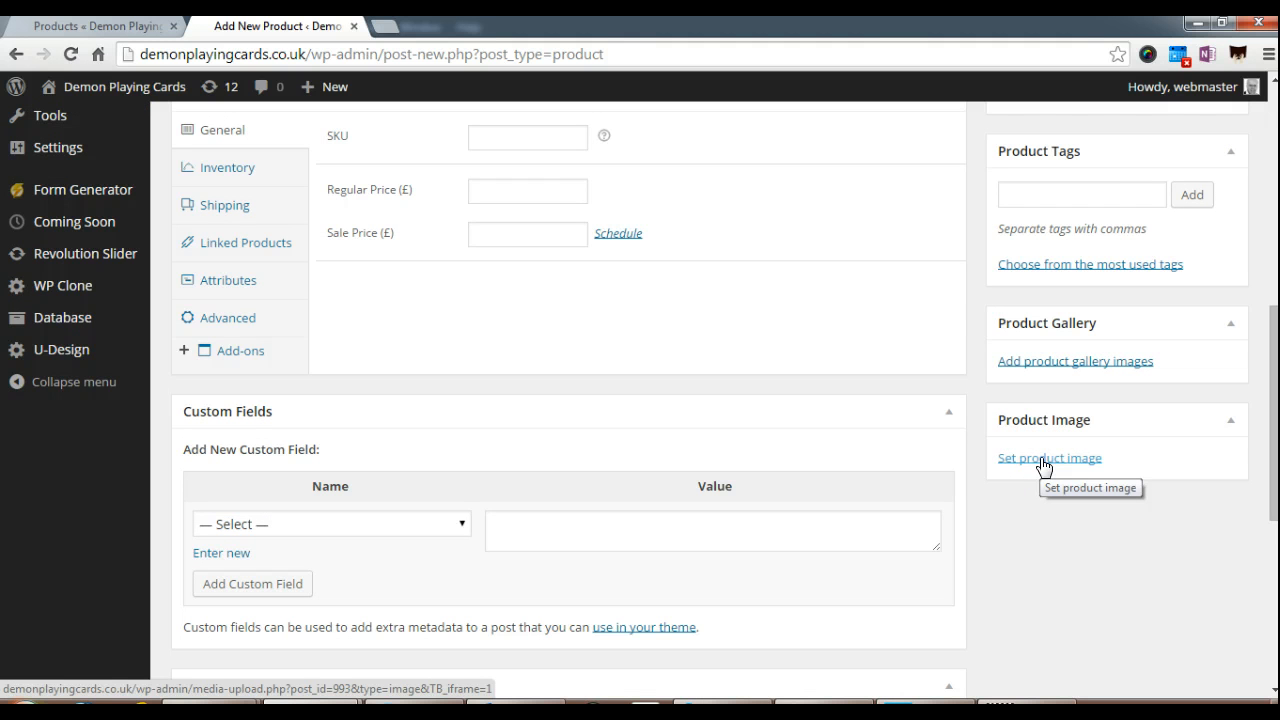
pyautogui.click(1043, 462)
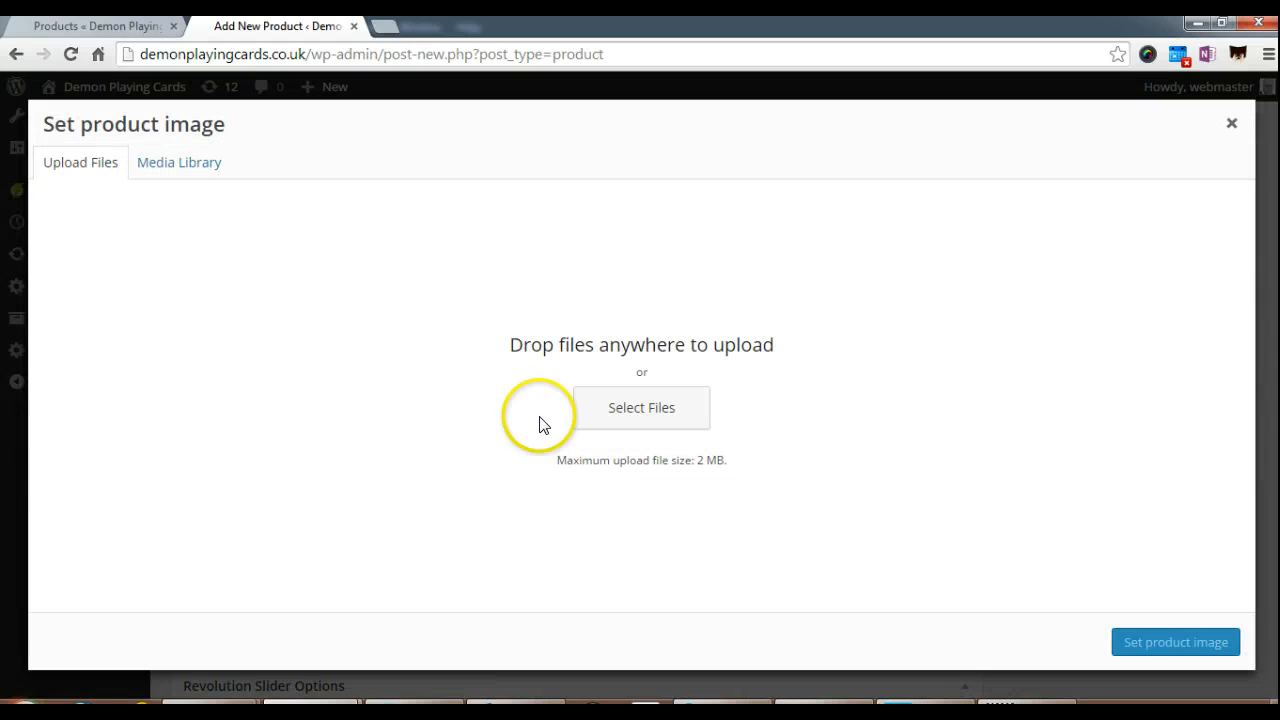
pyautogui.click(636, 408)
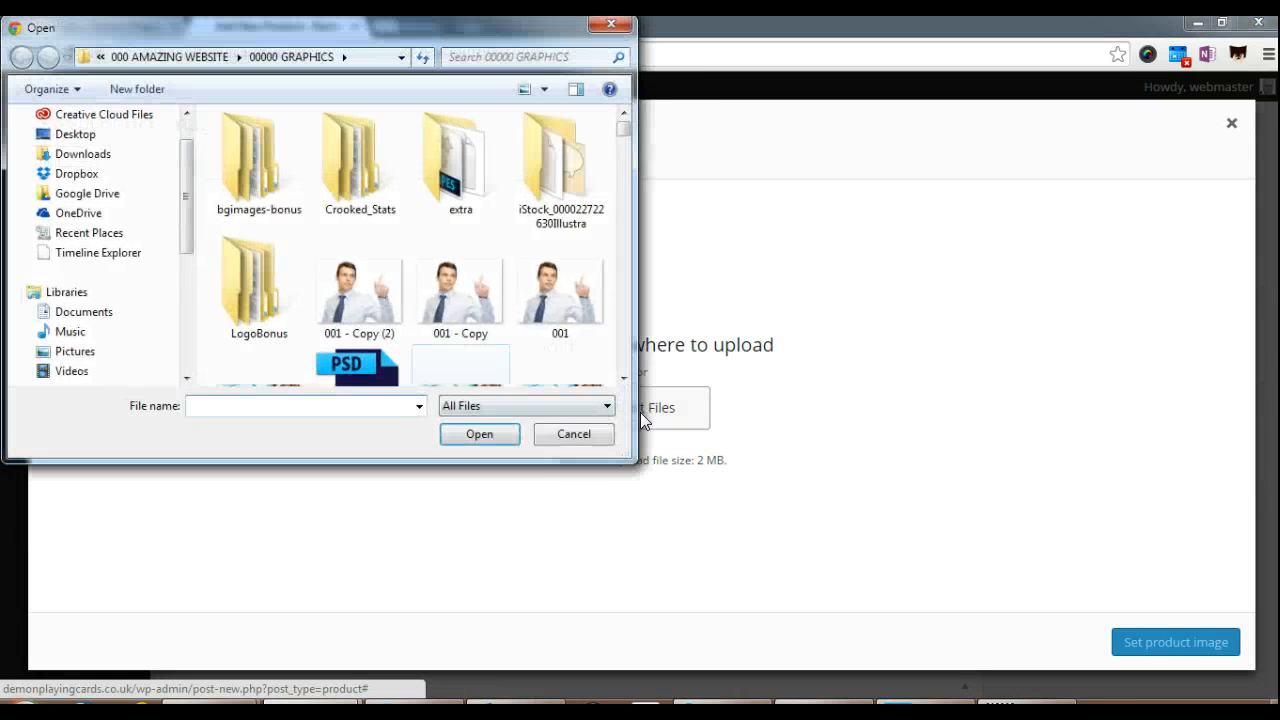
# - Browse on the TAWC Business (E:) drive to 001 CLIENTS, 094 DEMON PLAYING CARDS, and open its JULY 18TH IMAGES folder
pyautogui.click(199, 58)
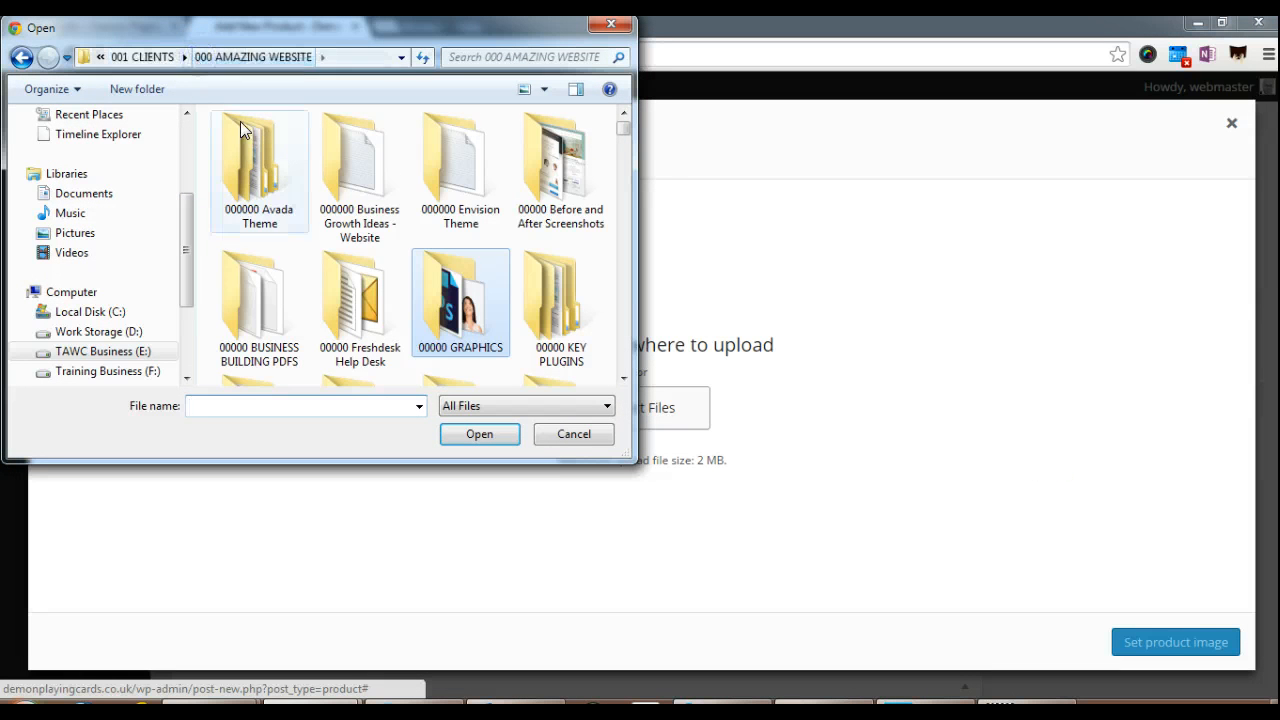
pyautogui.click(157, 58)
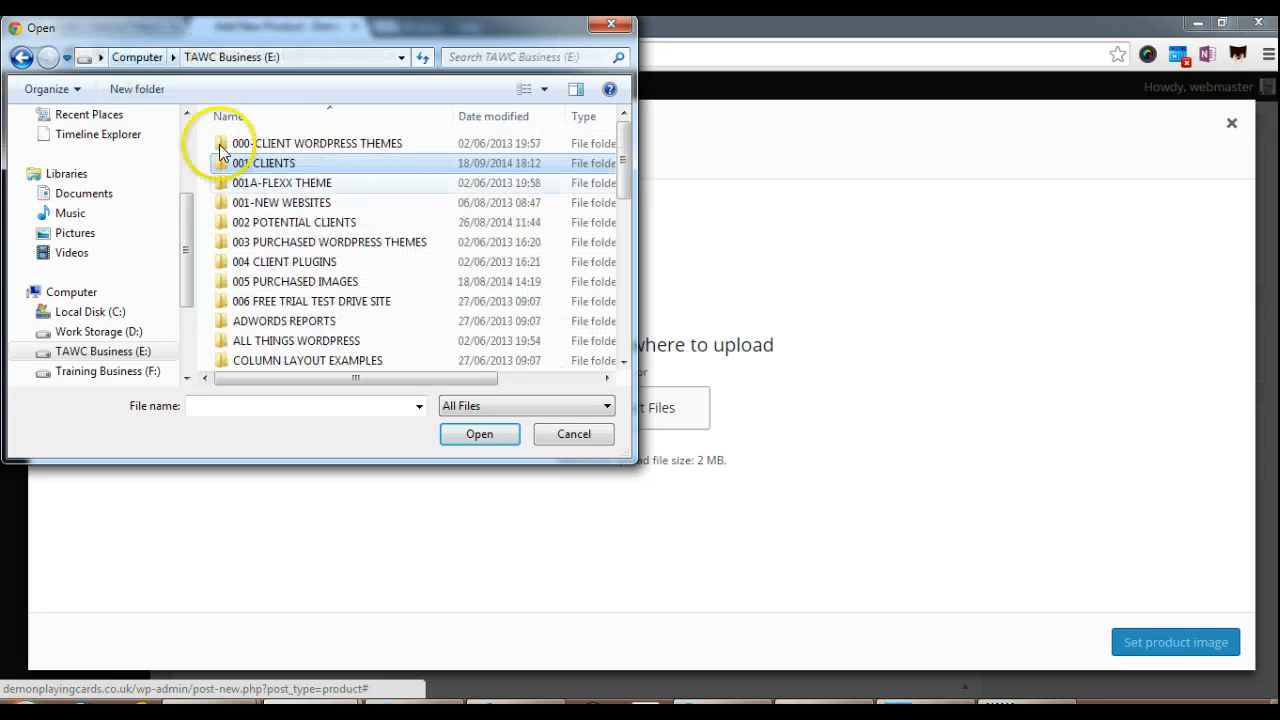
pyautogui.doubleClick(300, 165)
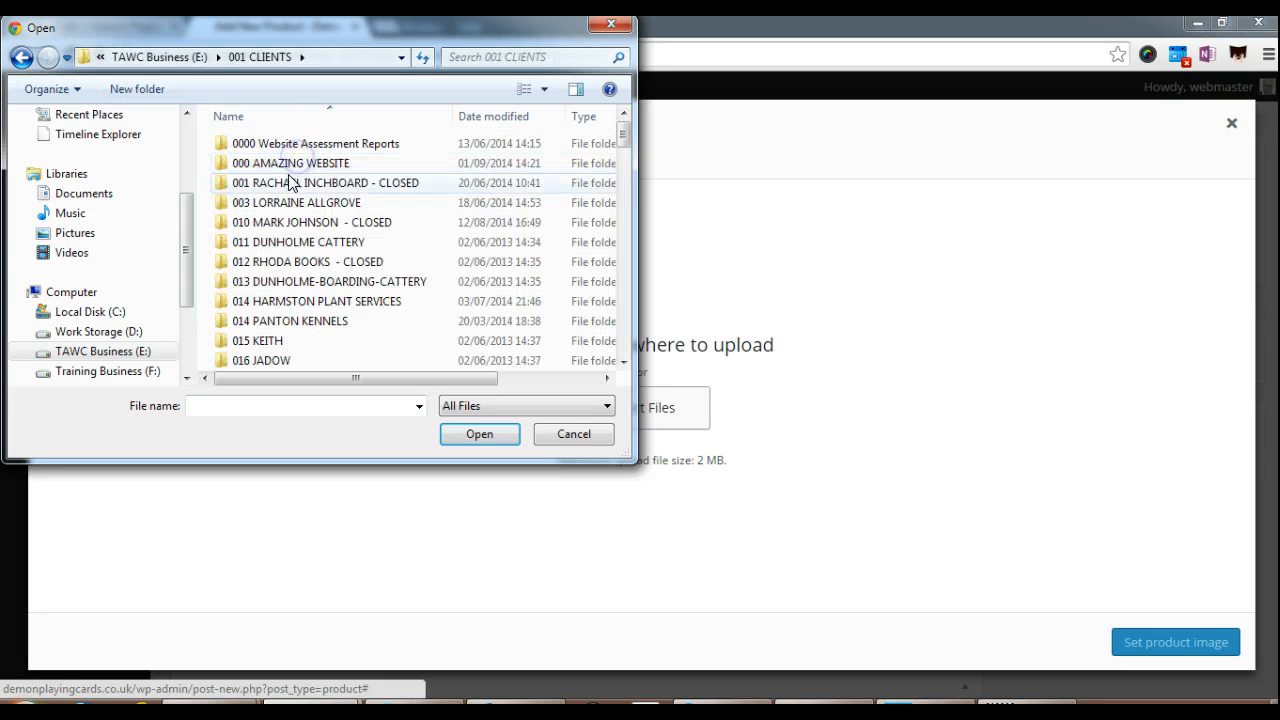
pyautogui.scroll(-20, 305, 230)
pyautogui.scroll(-8, 305, 233)
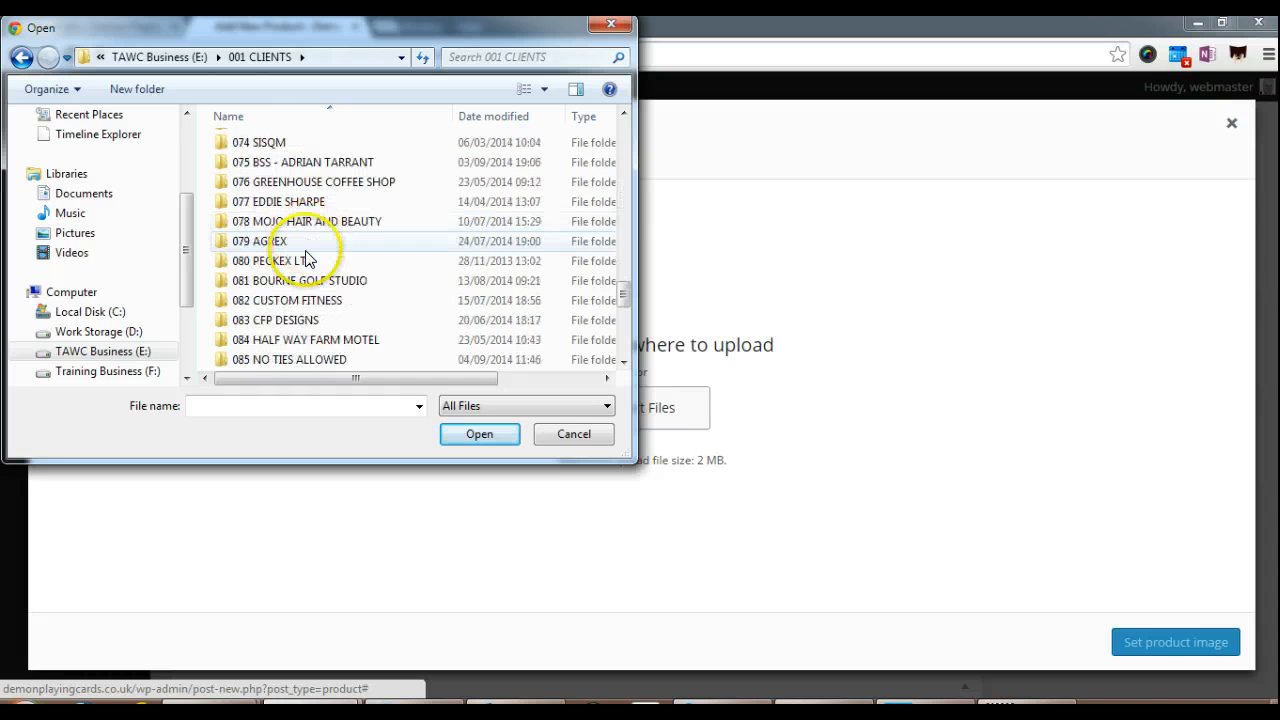
pyautogui.scroll(1, 338, 315)
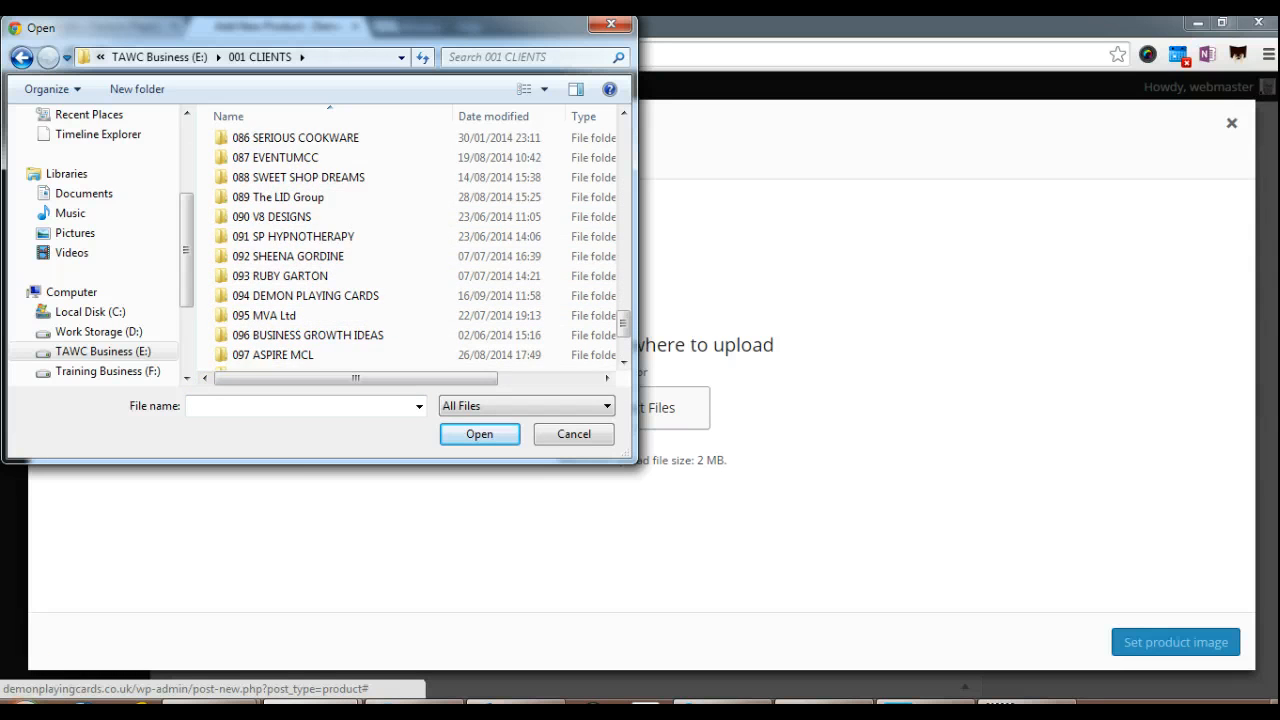
pyautogui.scroll(1, 300, 360)
pyautogui.doubleClick(300, 361)
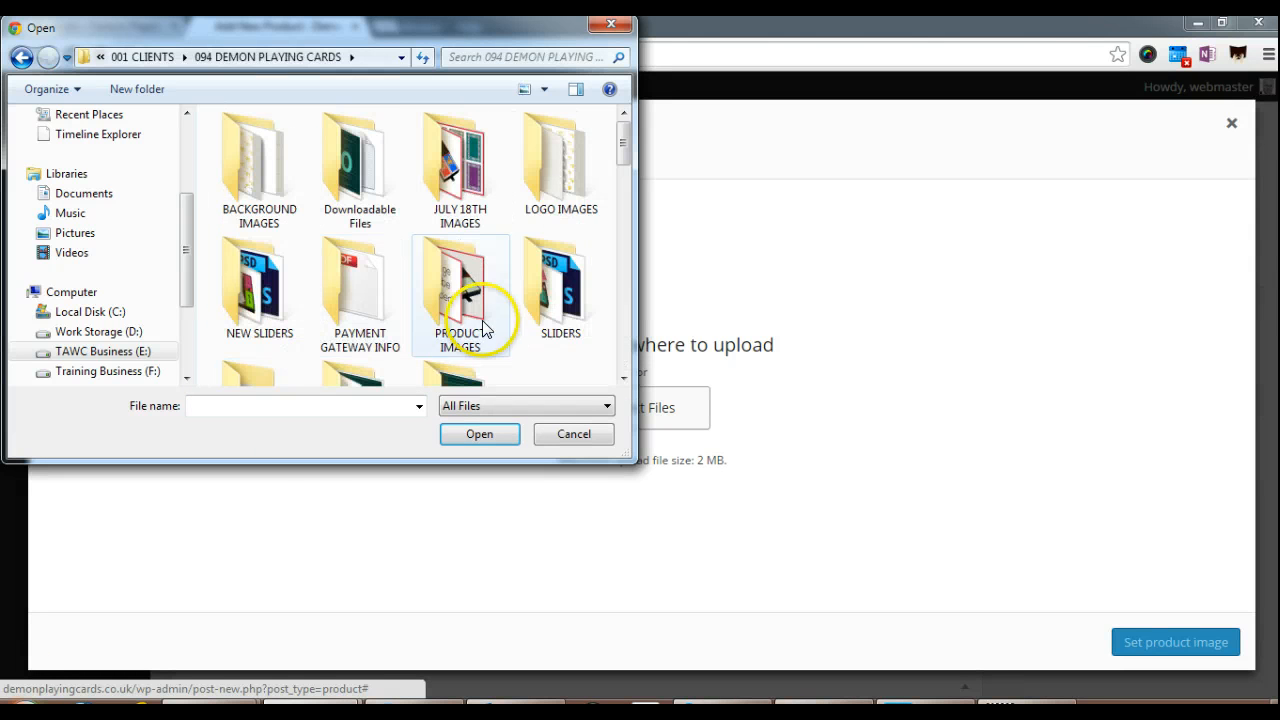
pyautogui.doubleClick(460, 280)
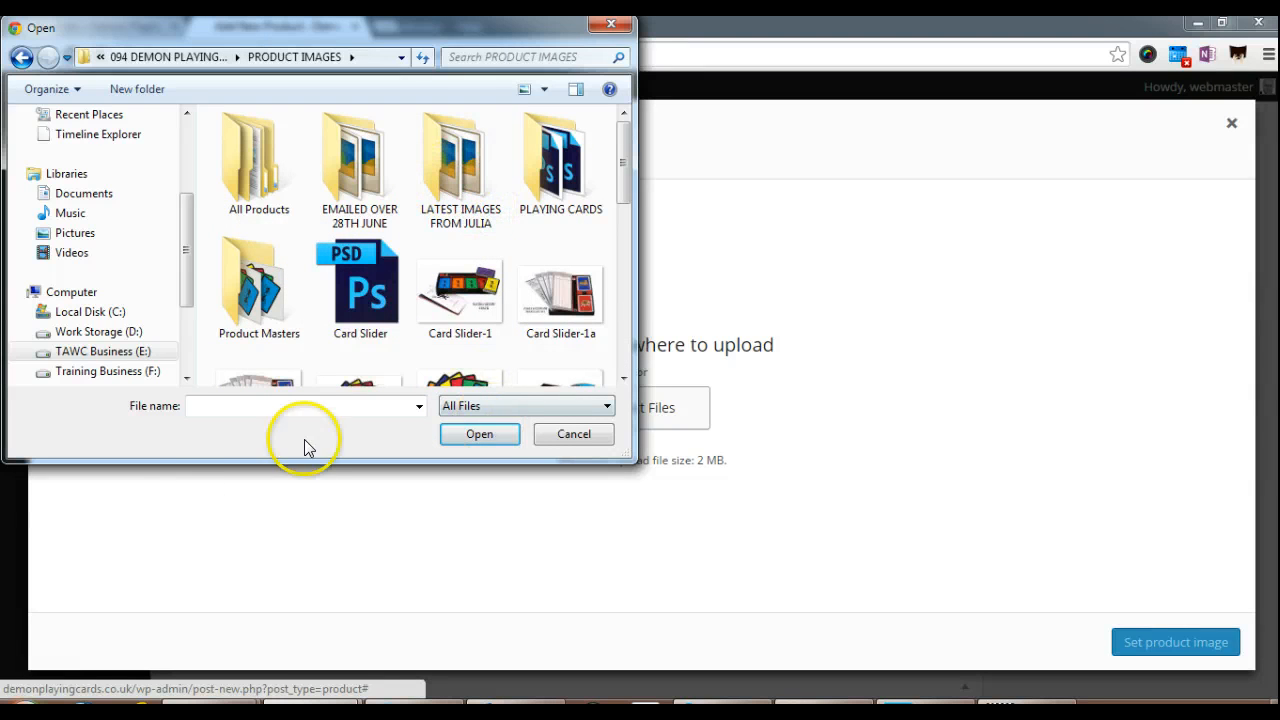
pyautogui.press('BackSpace')
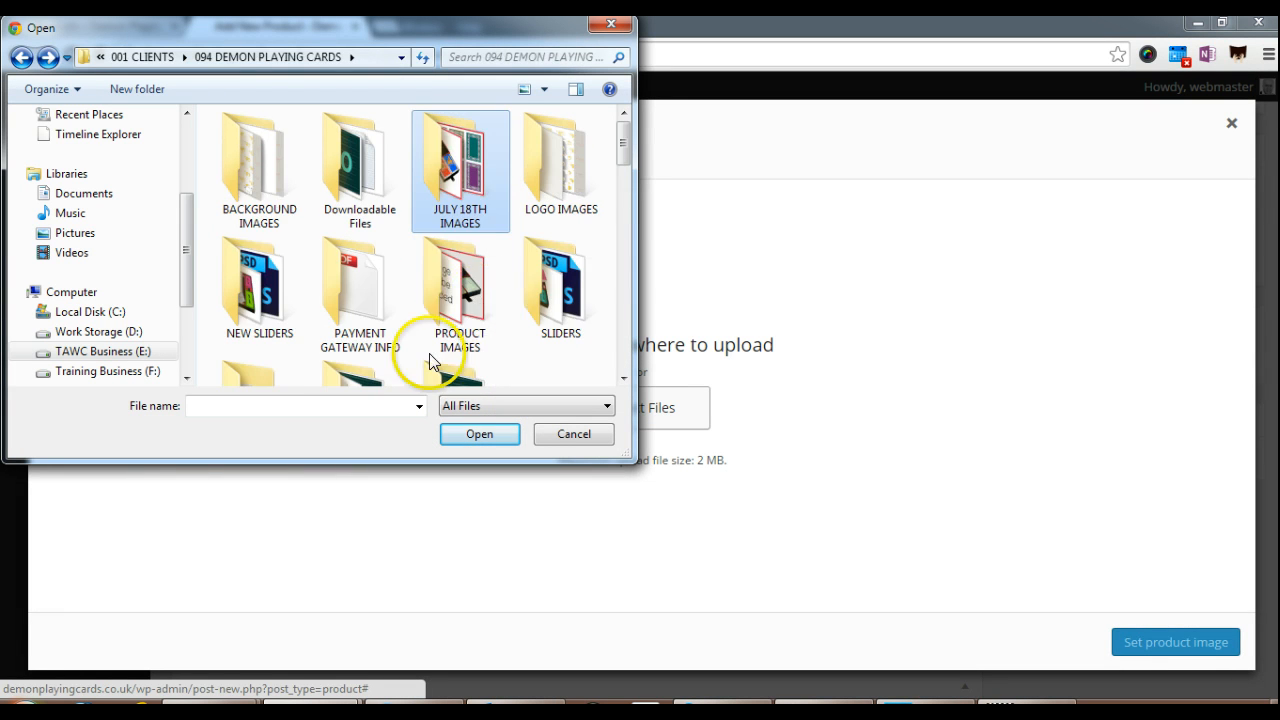
pyautogui.doubleClick(460, 165)
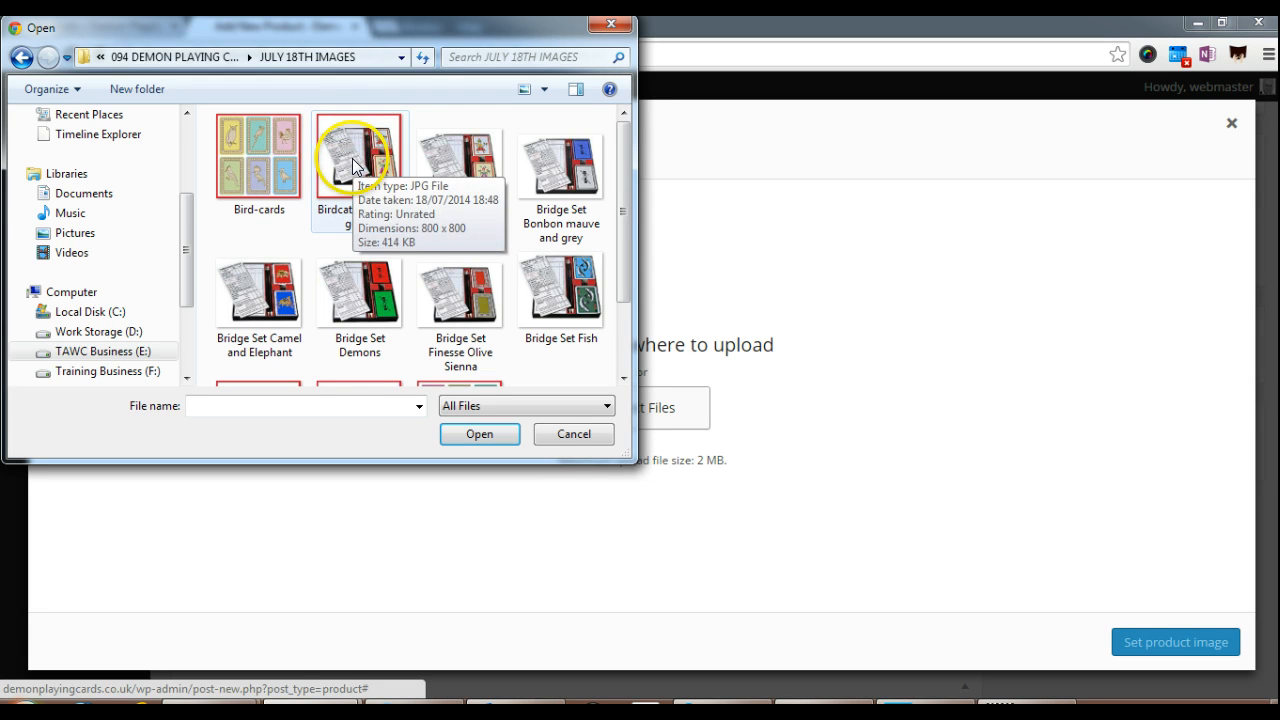
# - Upload Birdcatchers-bridge-set.jpg and set it as the product image
pyautogui.click(338, 147)
pyautogui.click(479, 435)
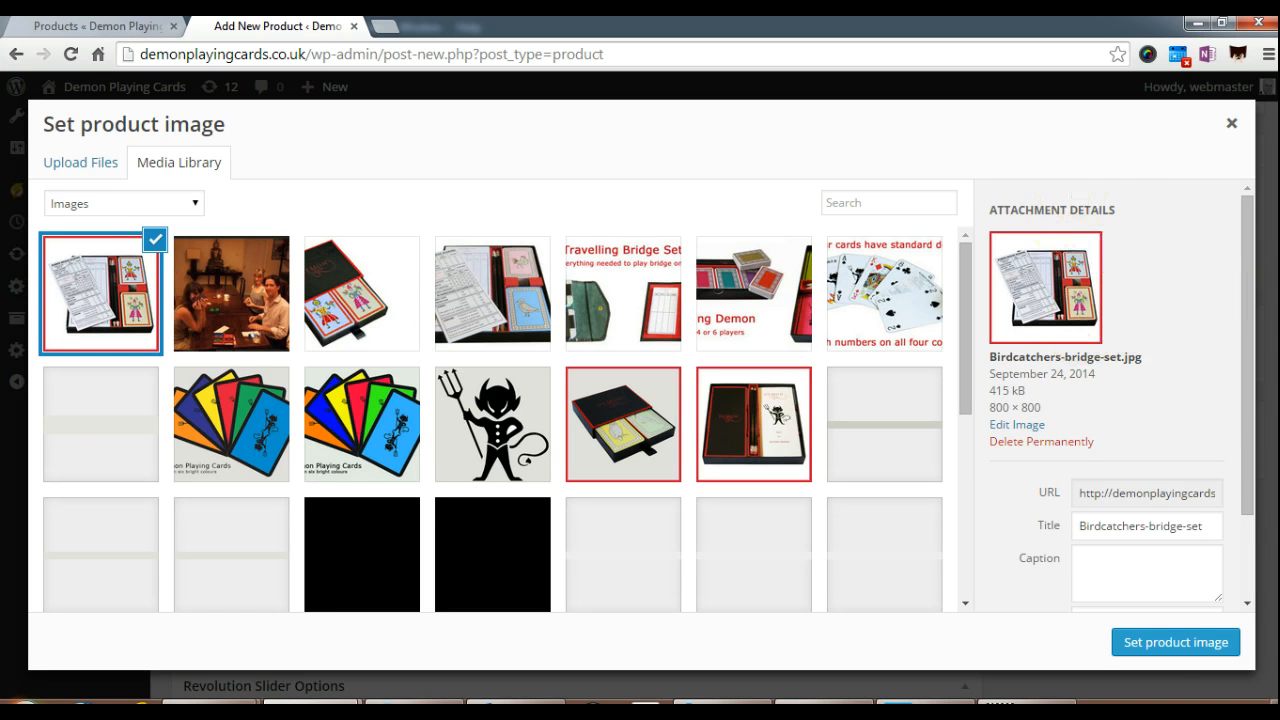
pyautogui.click(1173, 648)
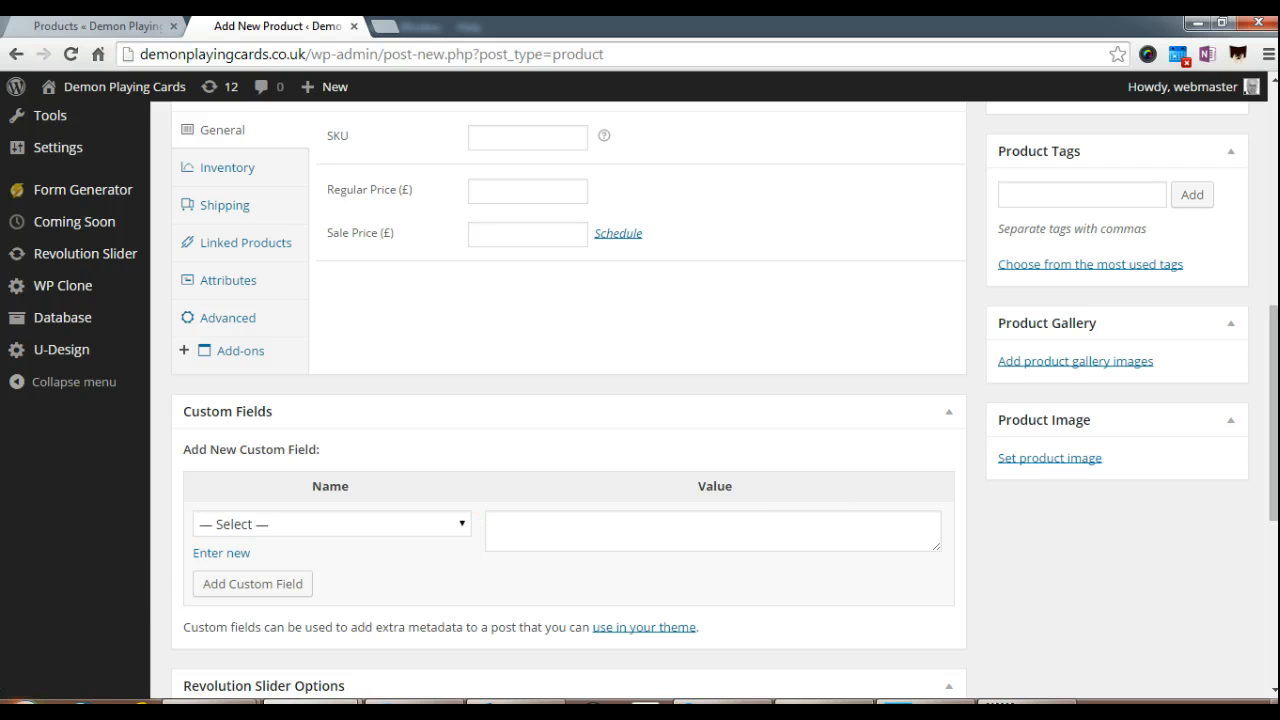
# - Add a new product category named "Mugs" without a parent category
pyautogui.scroll(5, 1120, 553)
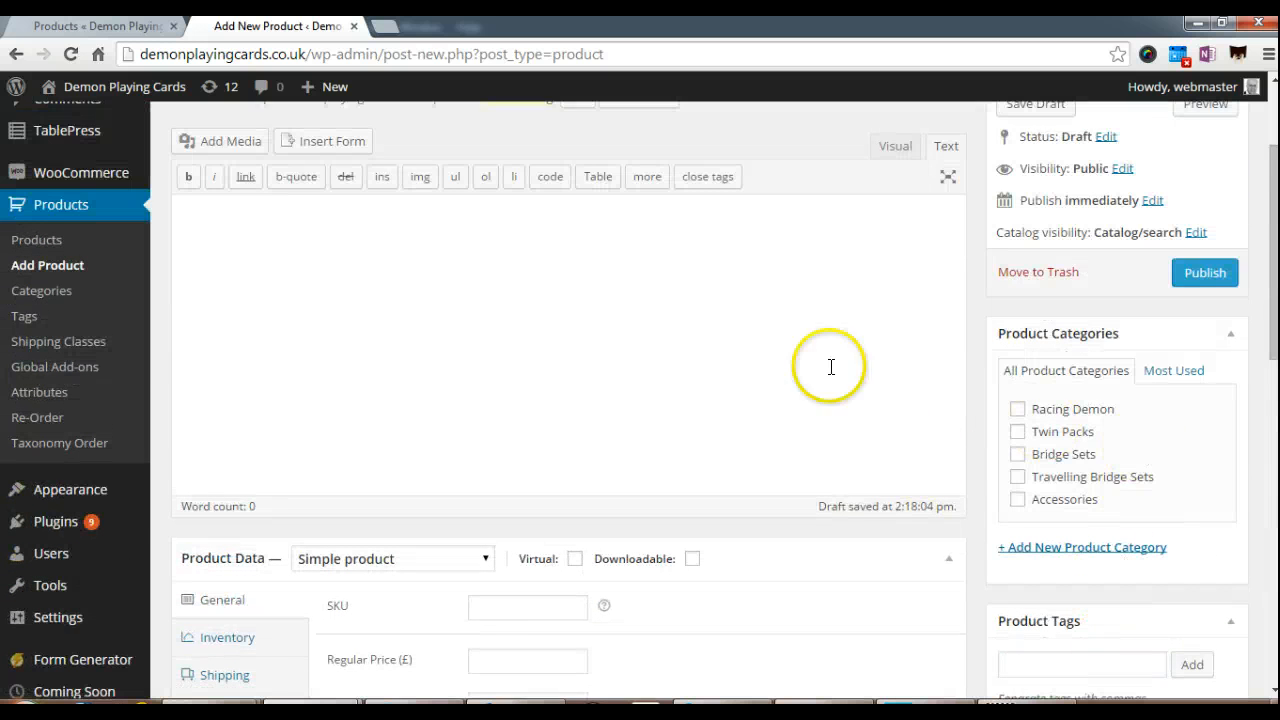
pyautogui.scroll(-1, 1073, 417)
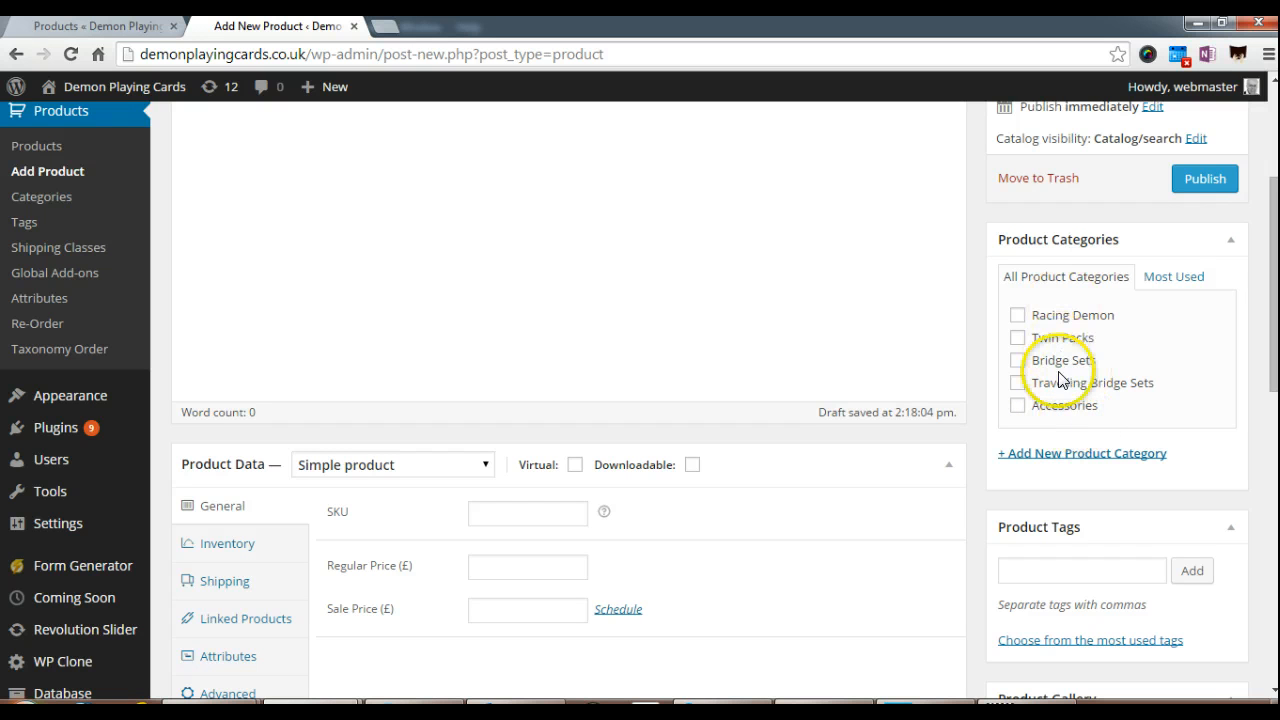
pyautogui.click(1074, 455)
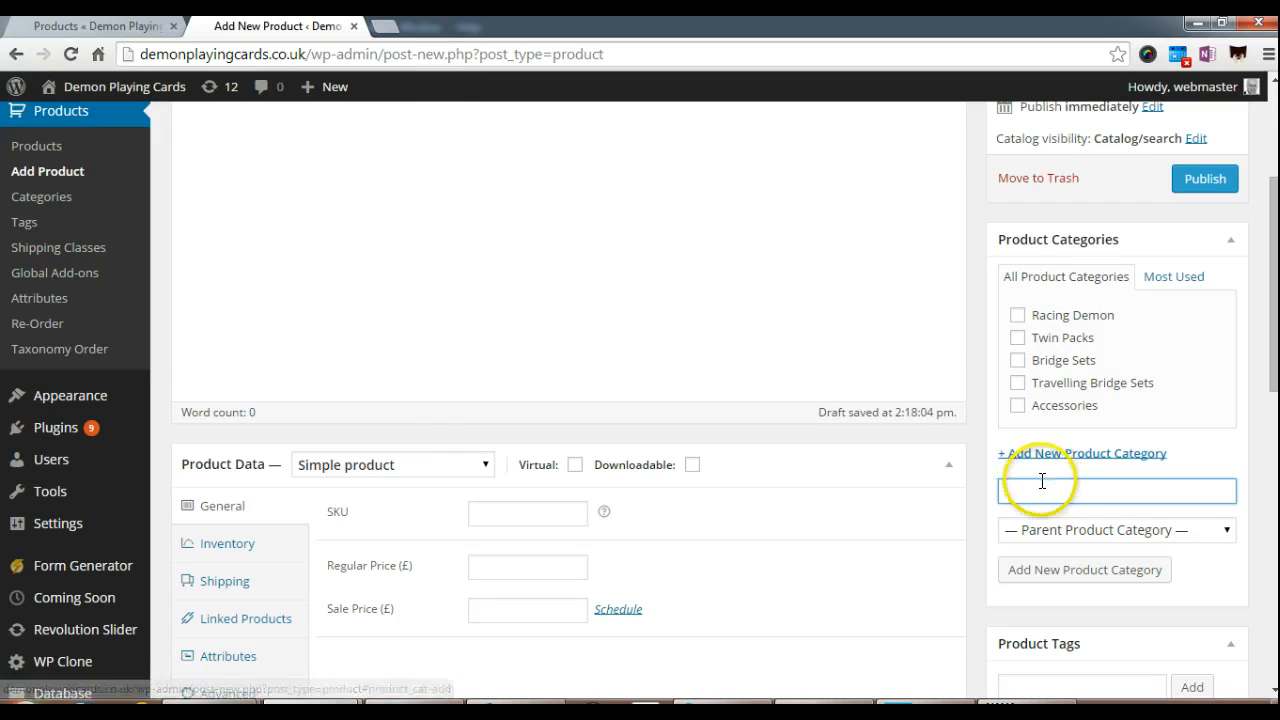
pyautogui.write('Mug')
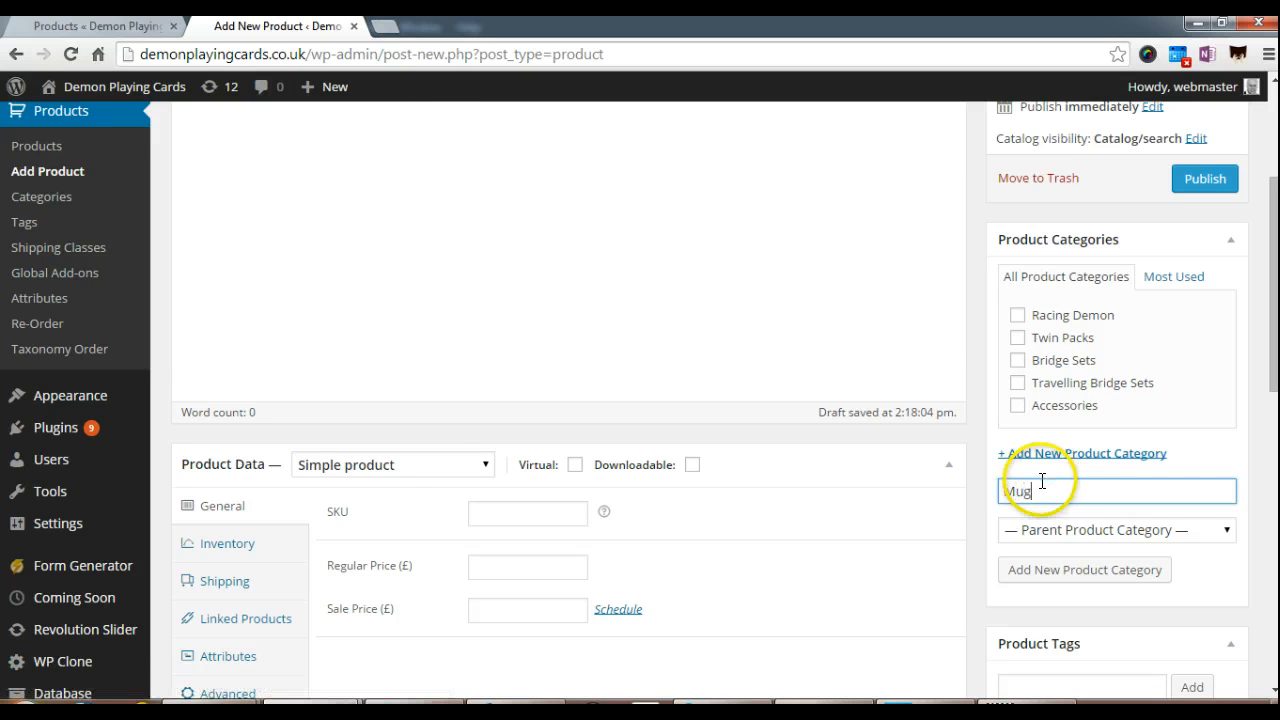
pyautogui.write('s')
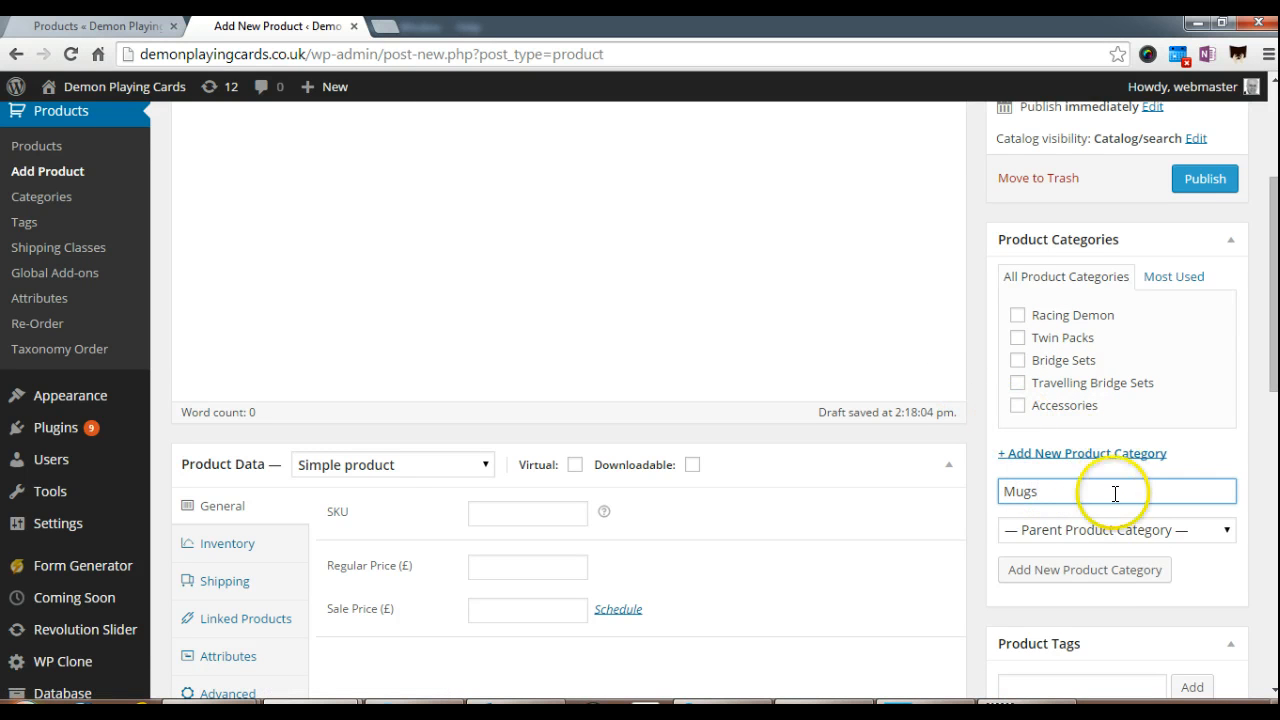
pyautogui.click(1072, 575)
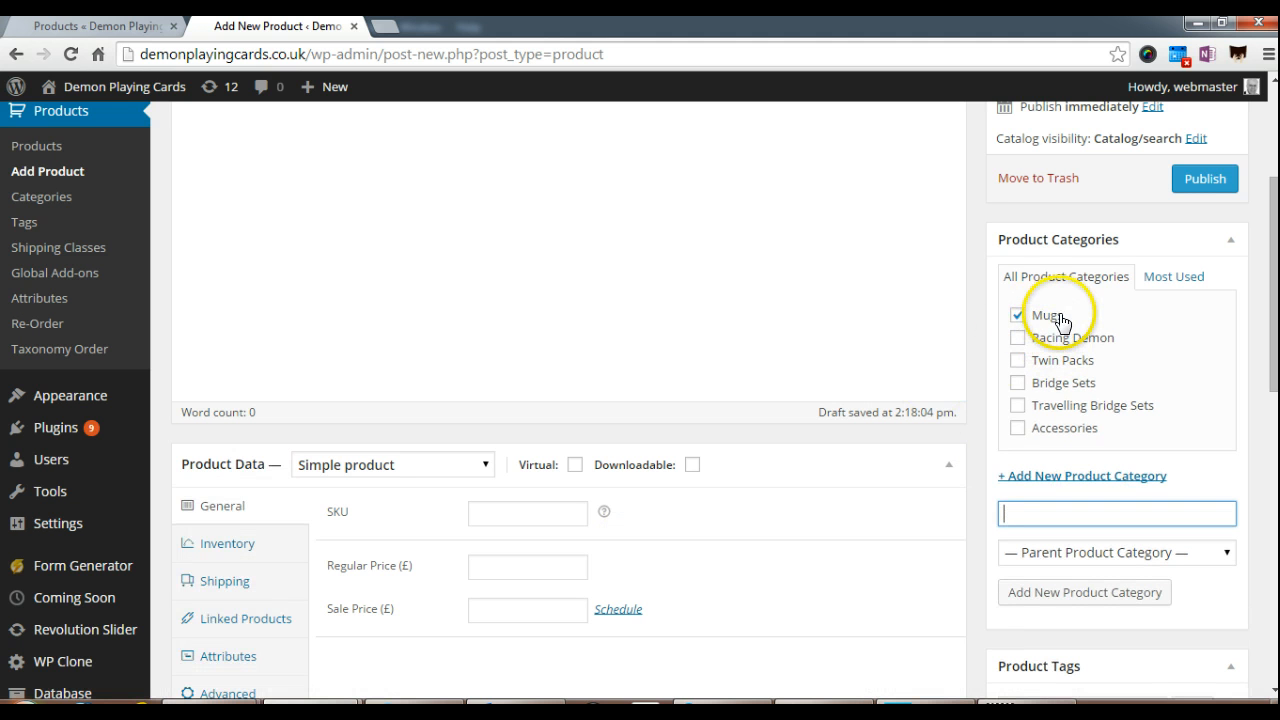
# - Set the product's regular price to £9.99 in the general product data
pyautogui.scroll(2, 1068, 330)
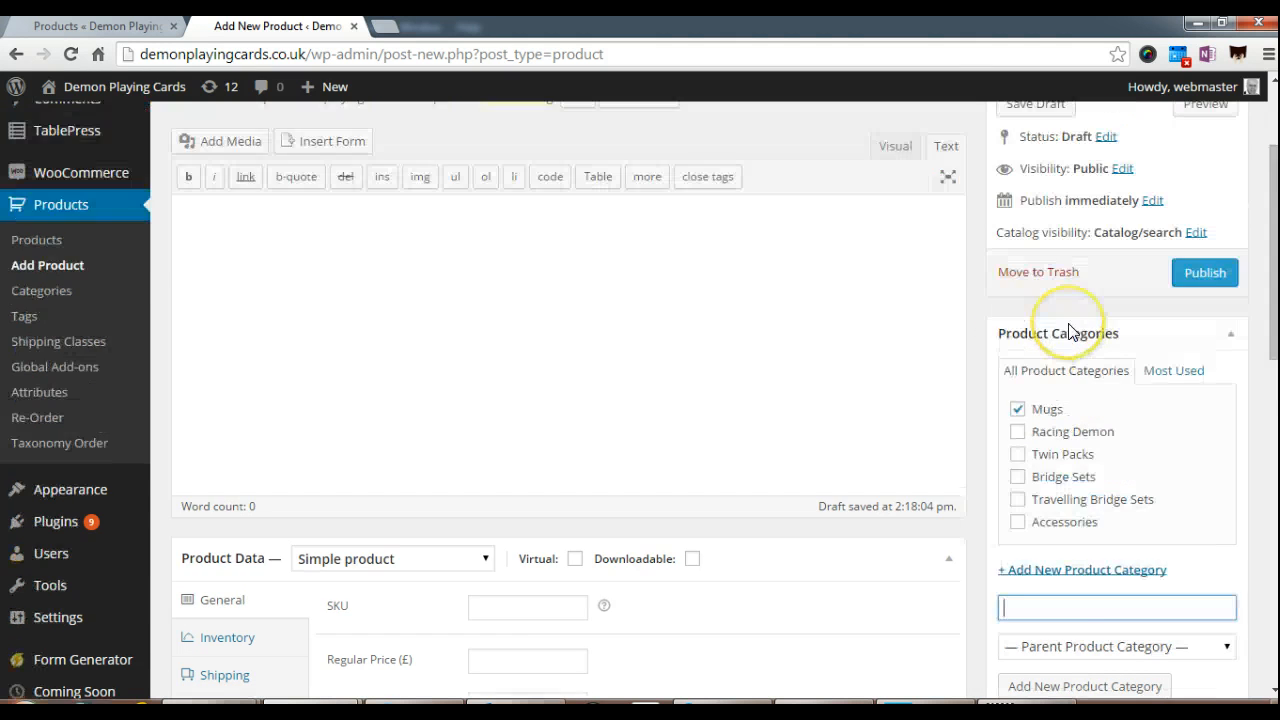
pyautogui.scroll(-1, 472, 378)
pyautogui.scroll(-3, 472, 378)
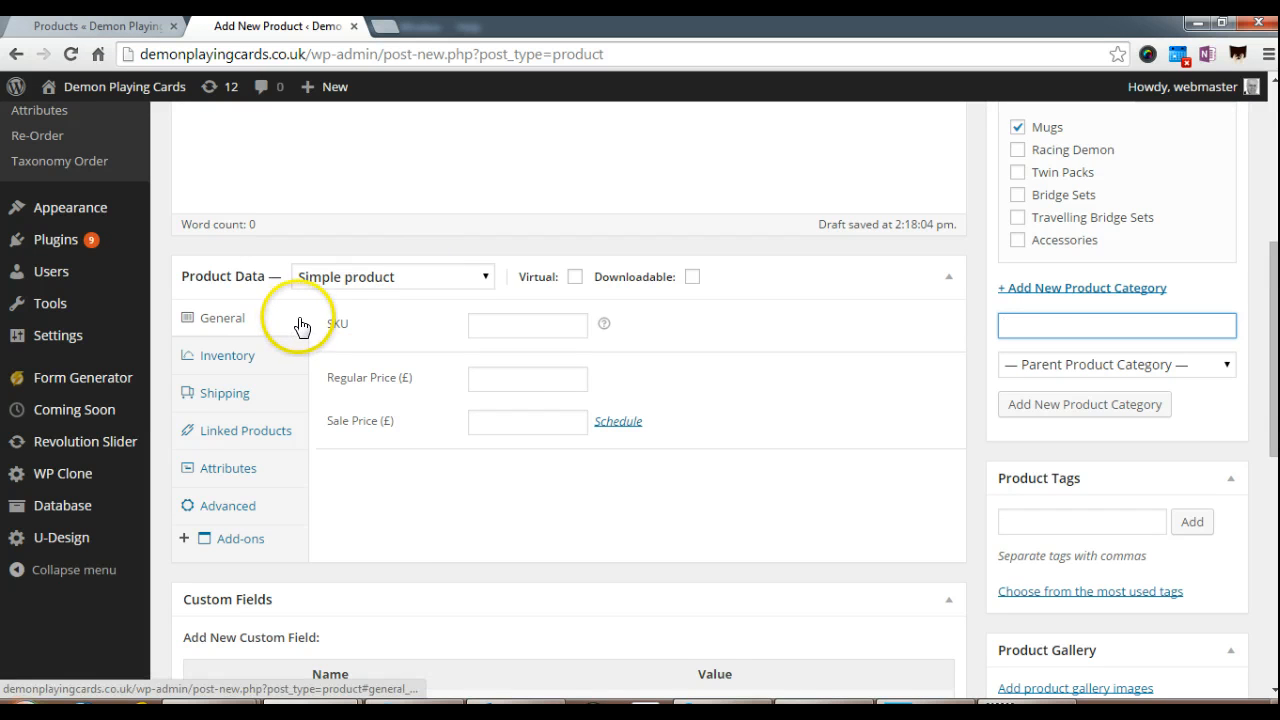
pyautogui.click(514, 379)
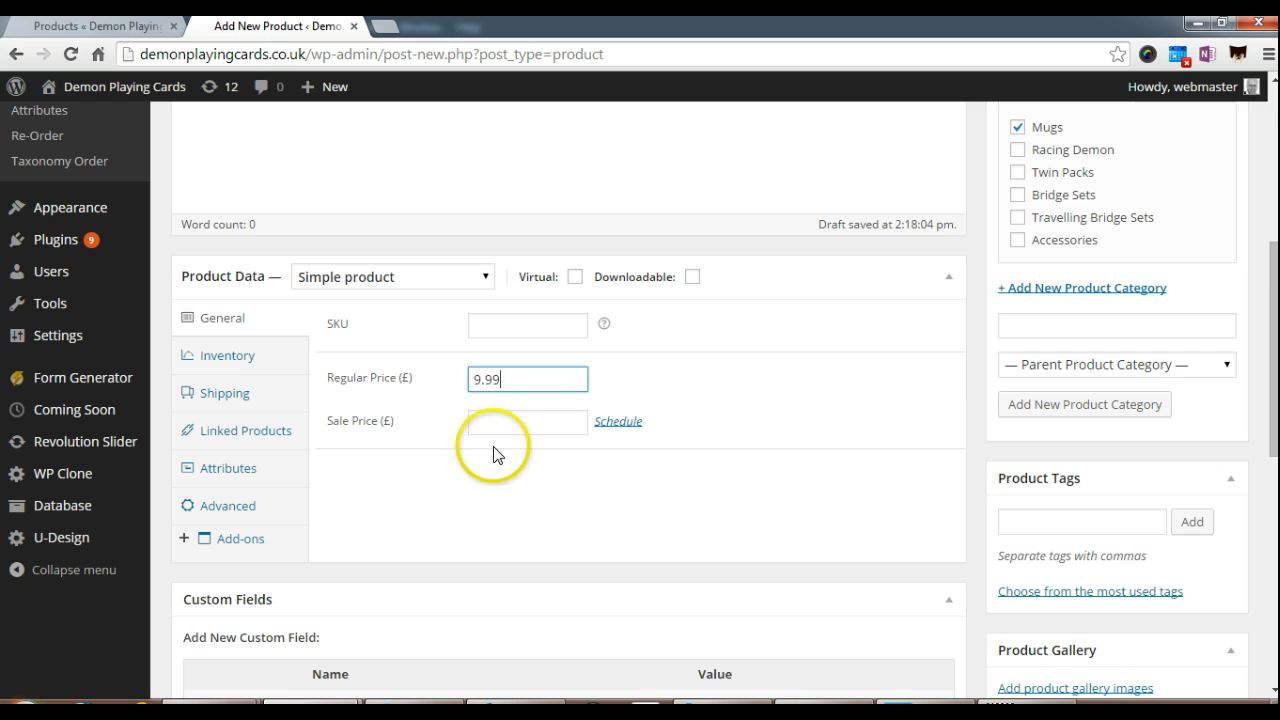
# - Try enabling product-level stock management in the inventory data, turn it off again, and keep the stock status at In stock
pyautogui.click(230, 356)
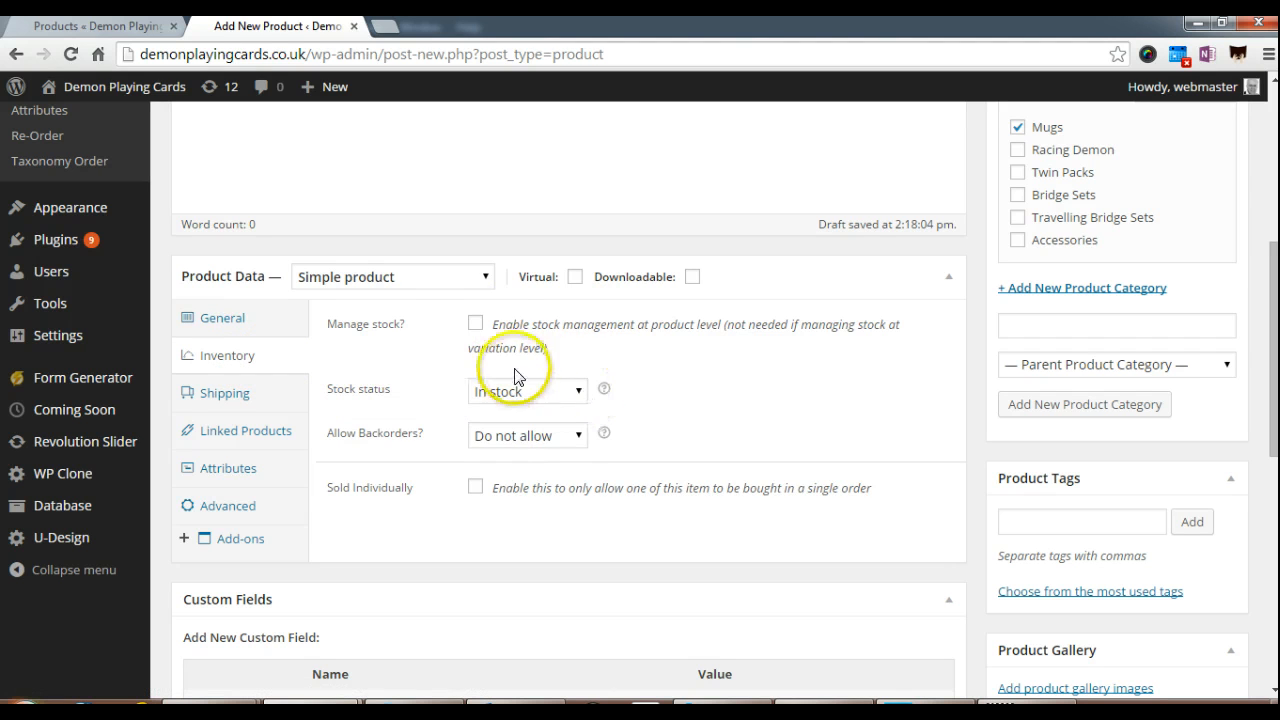
pyautogui.click(474, 326)
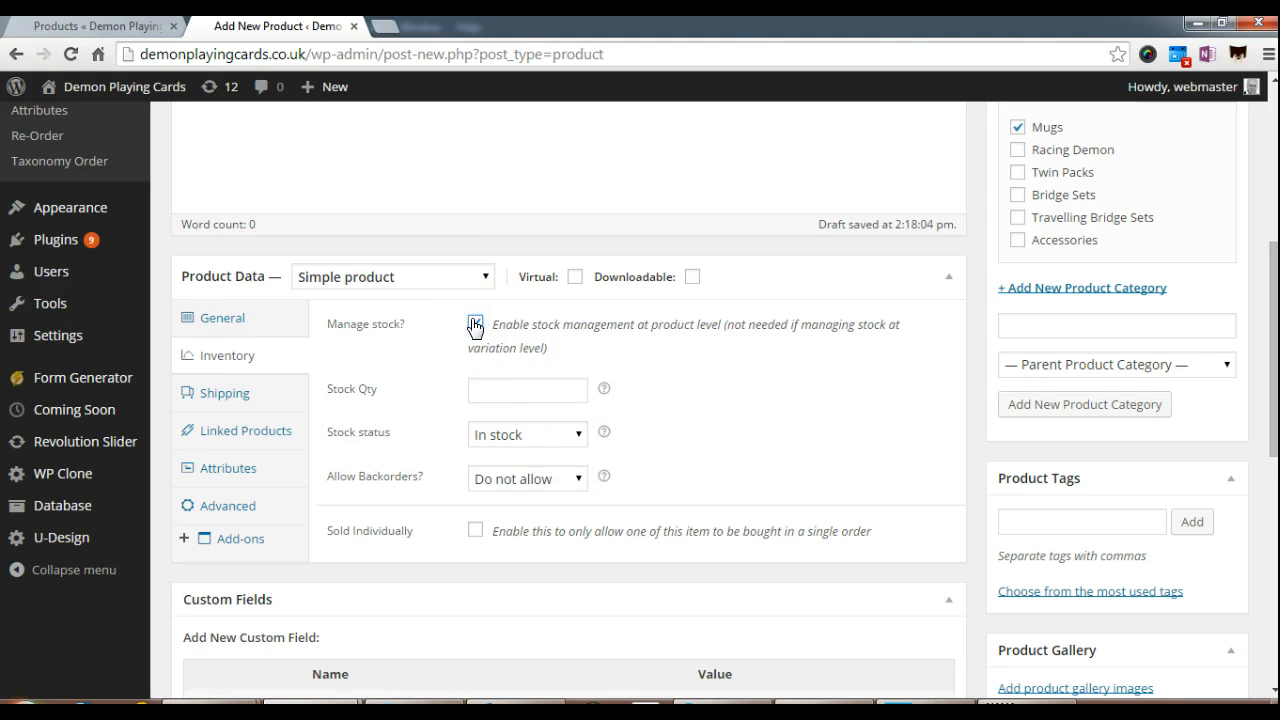
pyautogui.click(527, 388)
pyautogui.click(529, 387)
pyautogui.click(476, 324)
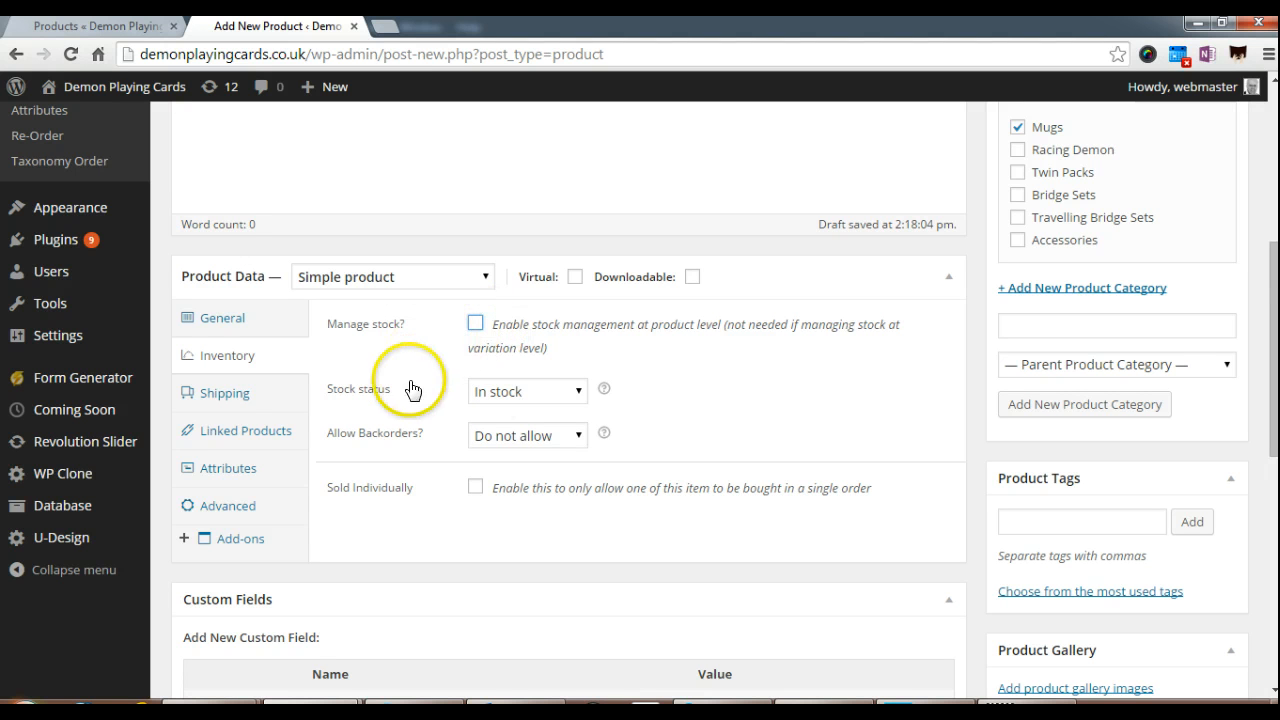
pyautogui.click(579, 392)
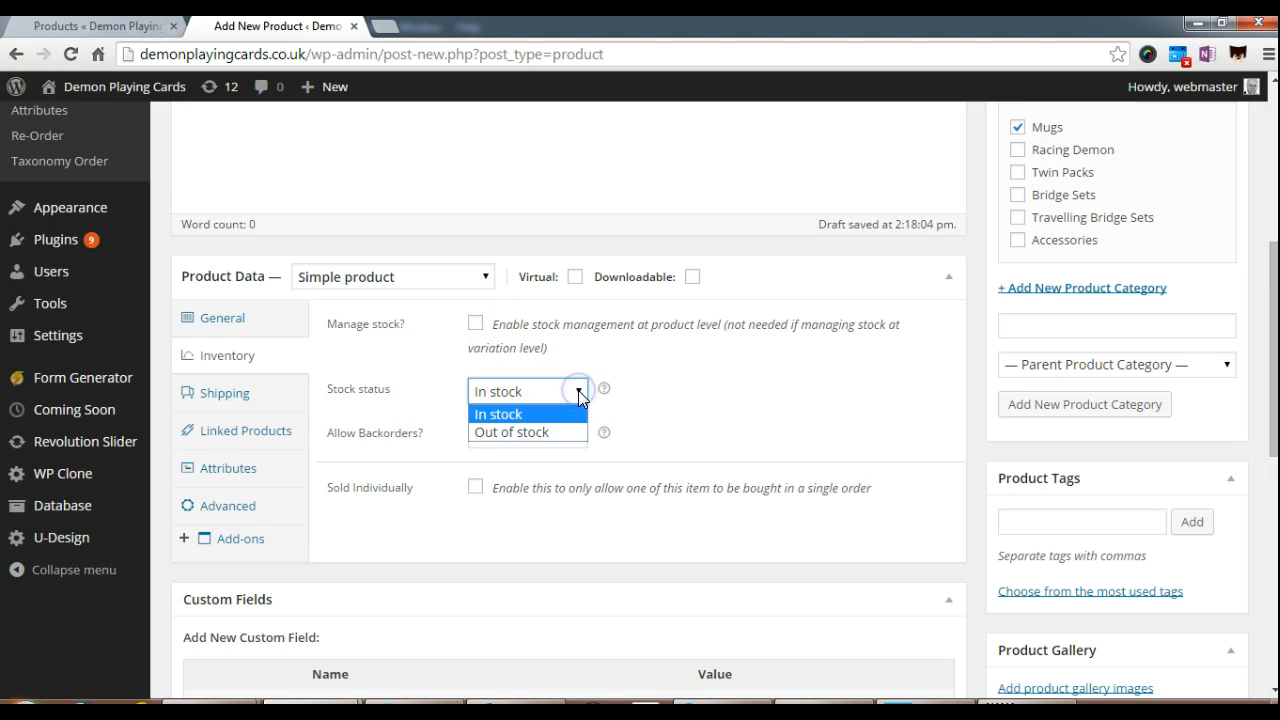
pyautogui.click(578, 391)
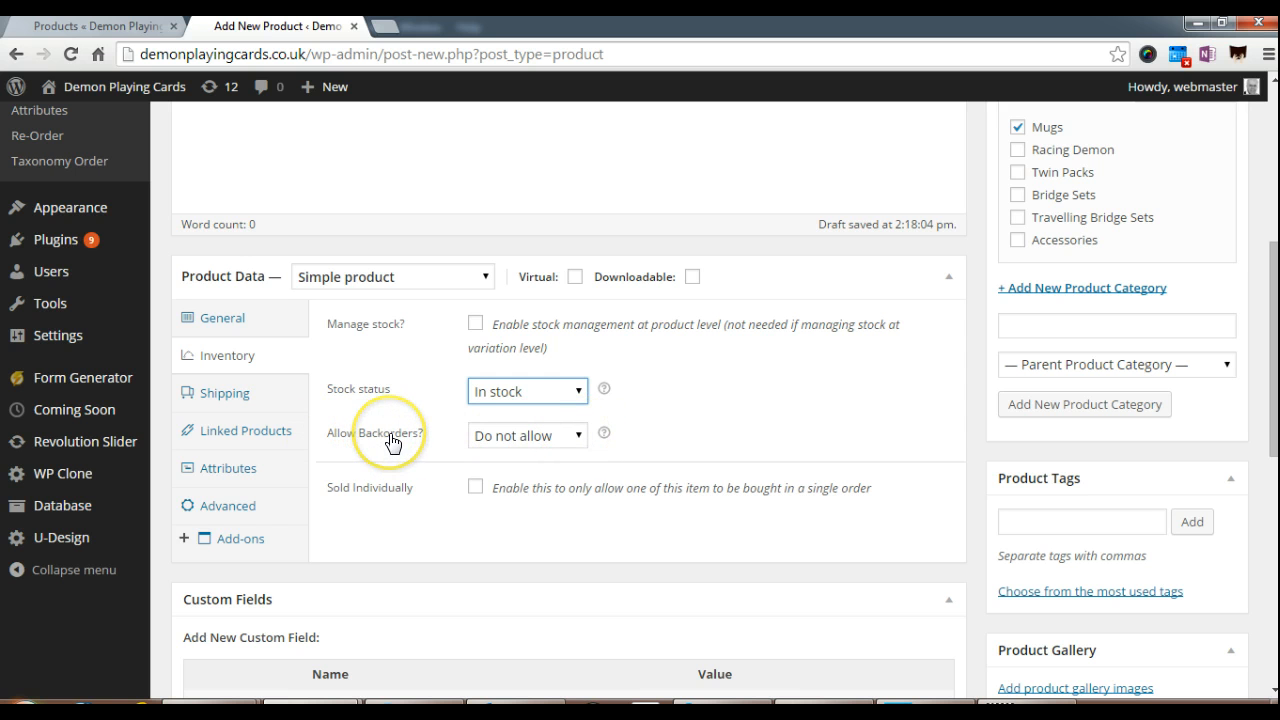
# - Try the option to allow backorders but notify the customer, and set backorders back to Do not allow
pyautogui.click(579, 437)
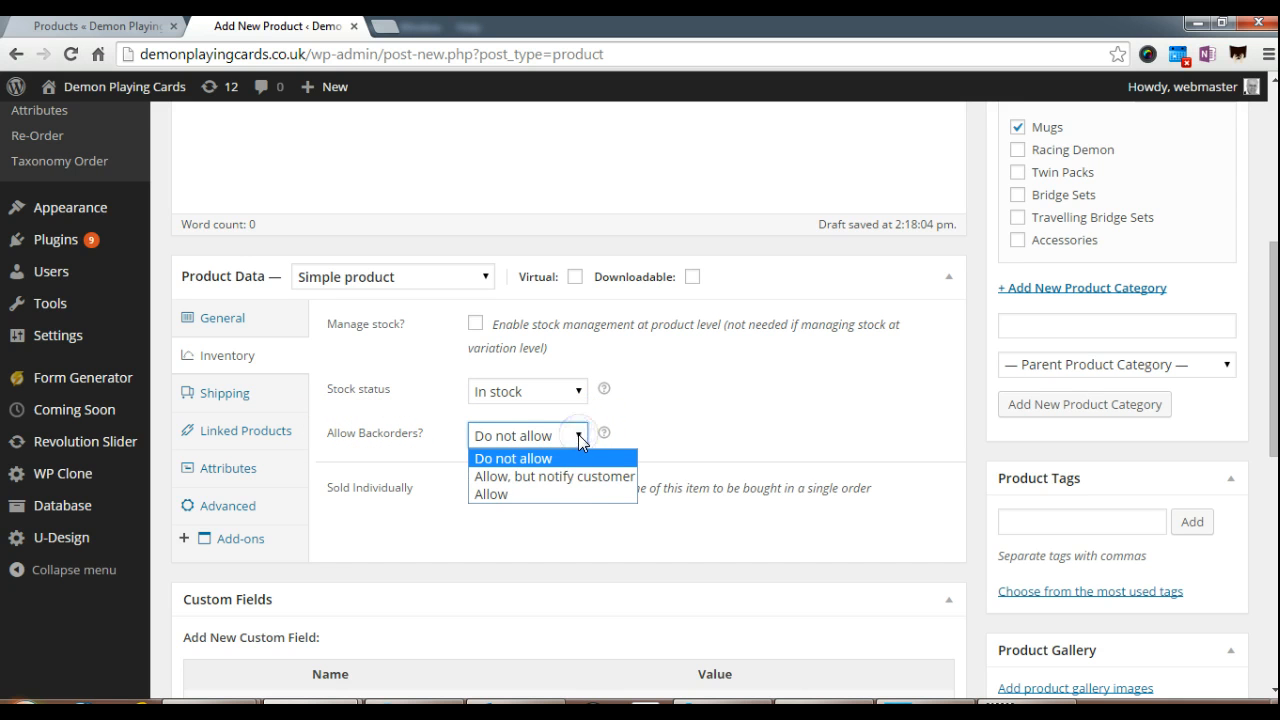
pyautogui.click(577, 476)
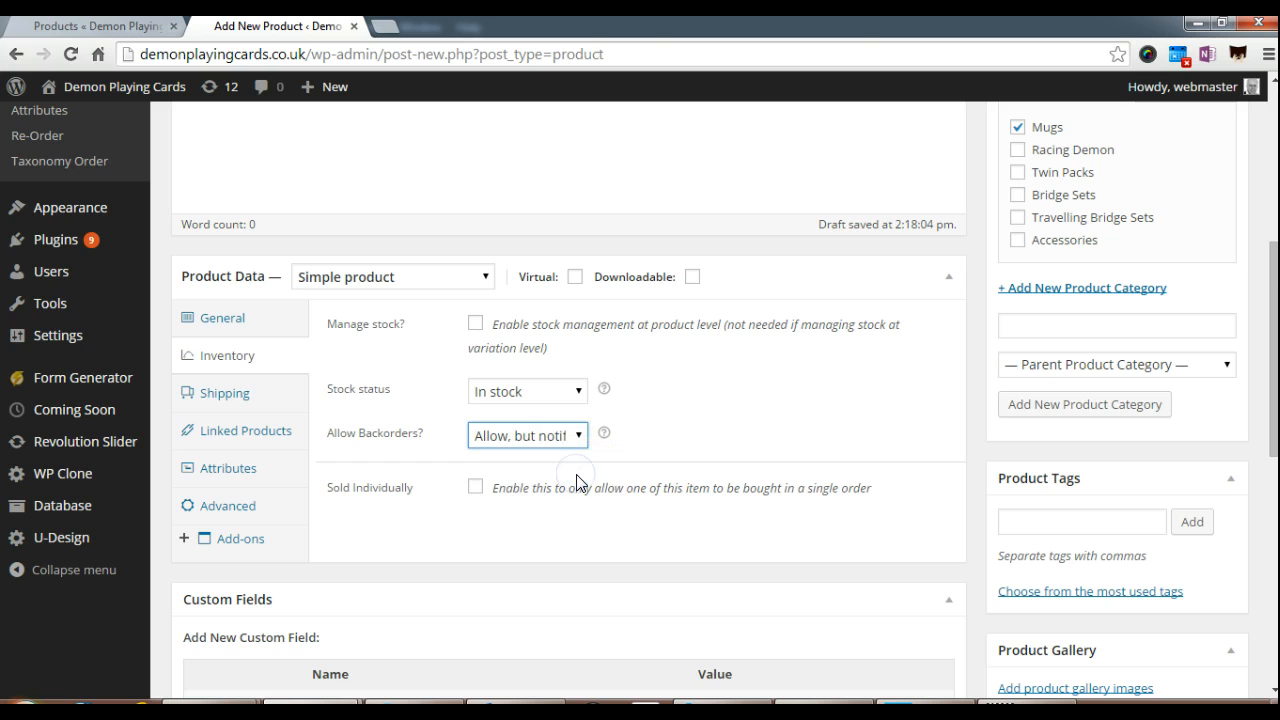
pyautogui.click(574, 434)
pyautogui.click(568, 484)
pyautogui.click(580, 434)
pyautogui.click(576, 455)
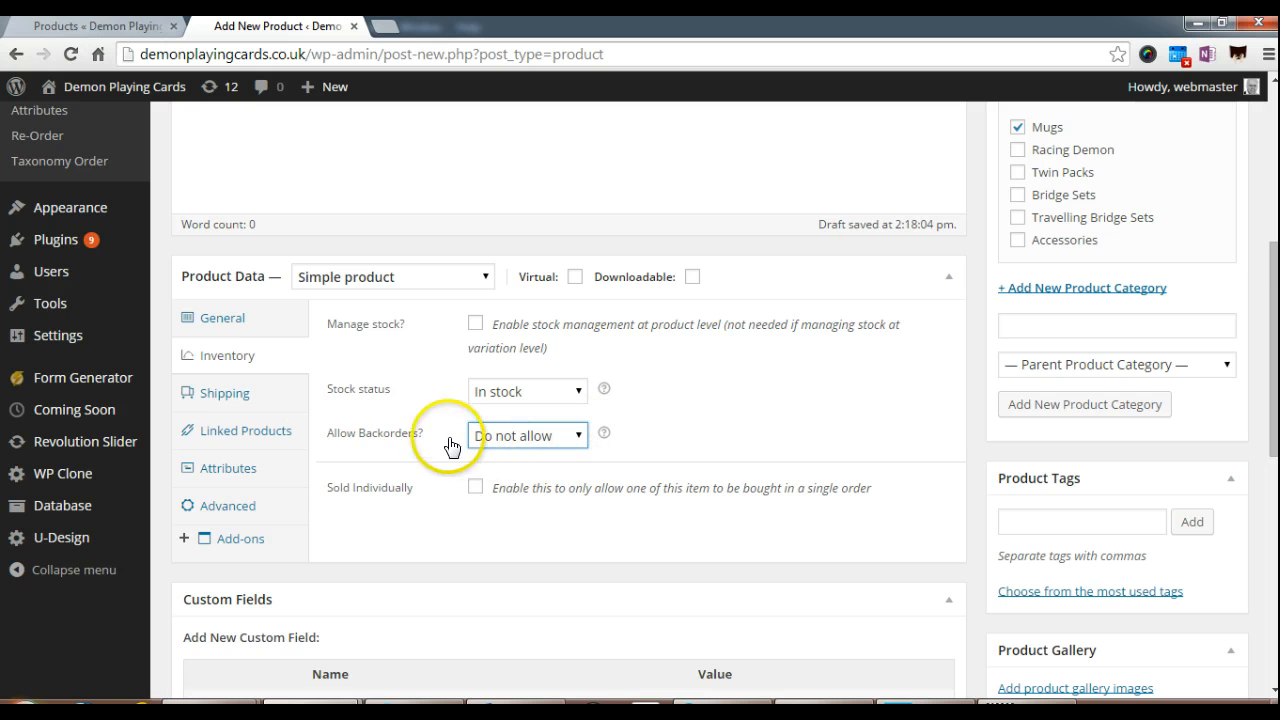
# - Set the product's shipping class to Postage
pyautogui.click(226, 393)
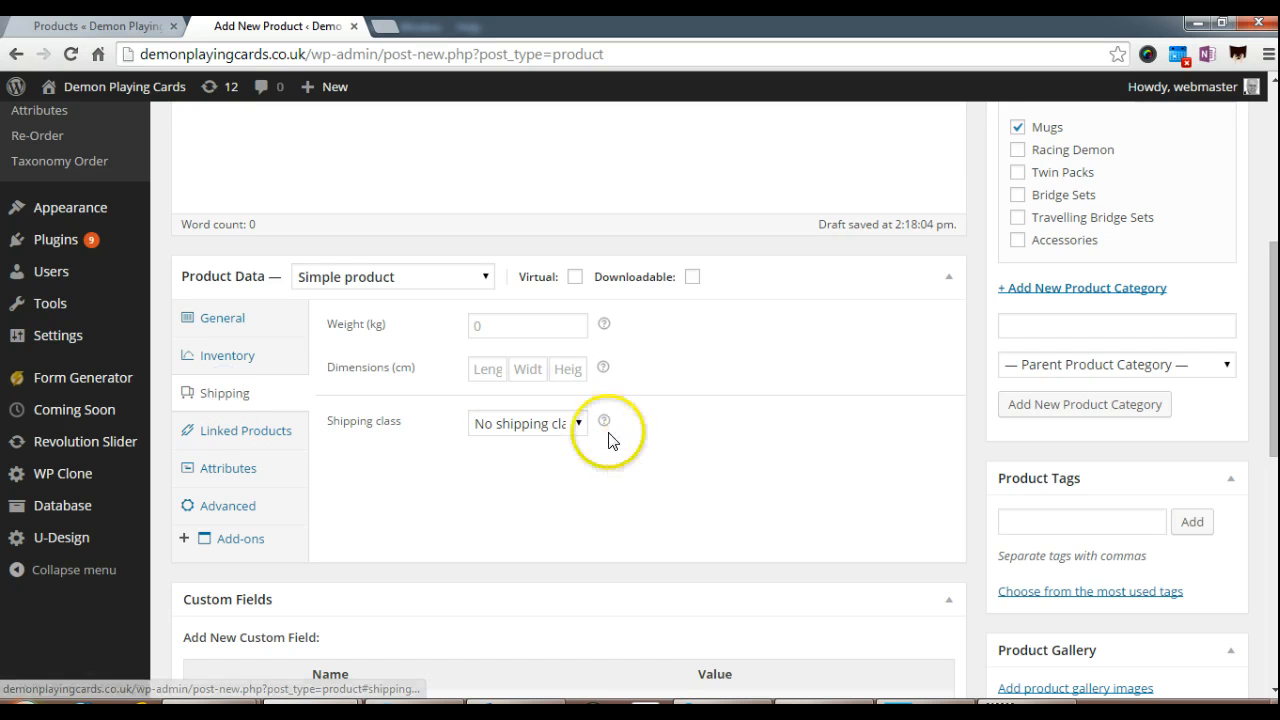
pyautogui.click(573, 423)
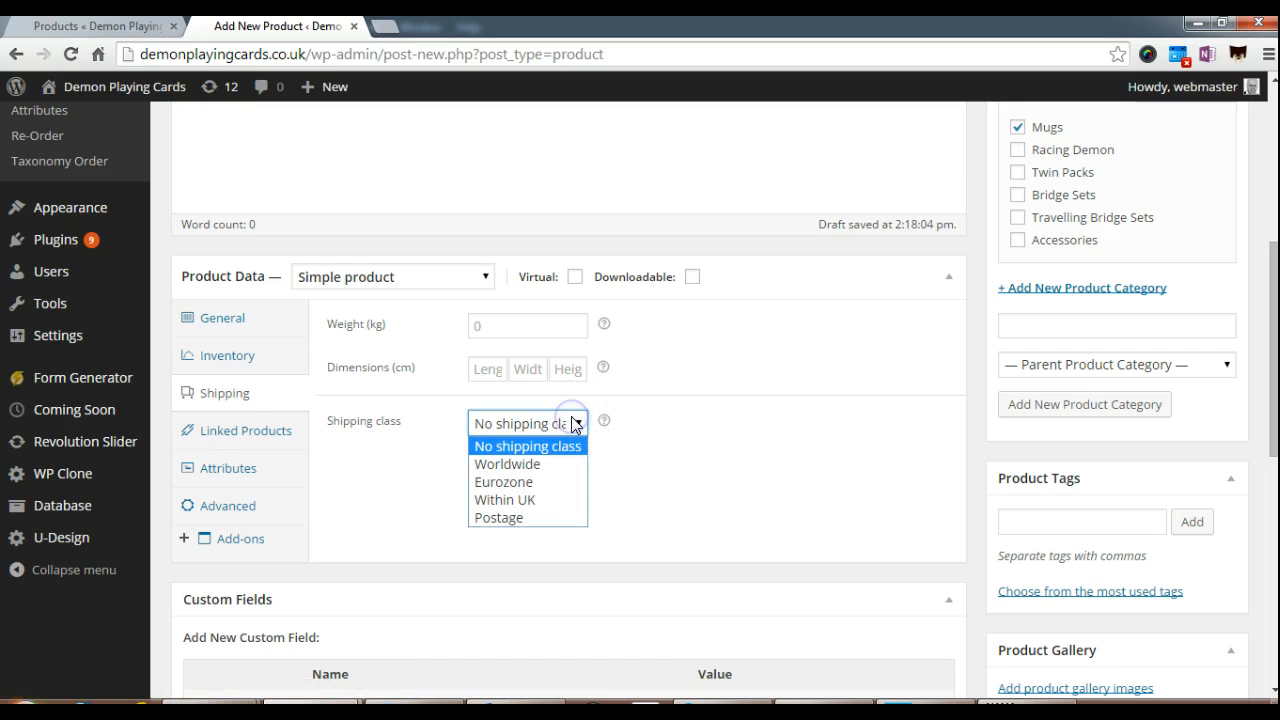
pyautogui.click(555, 518)
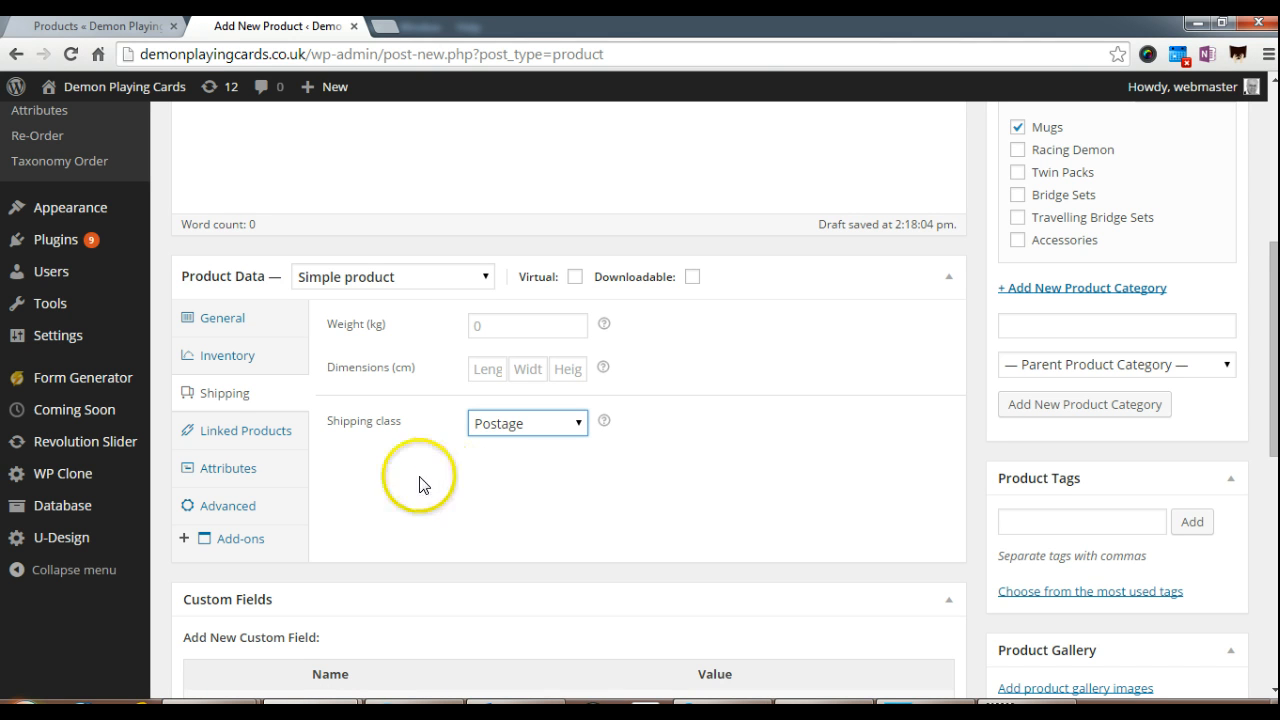
# - Review the linked products, attributes and inventory data, and check the product types while keeping Simple product
pyautogui.click(232, 438)
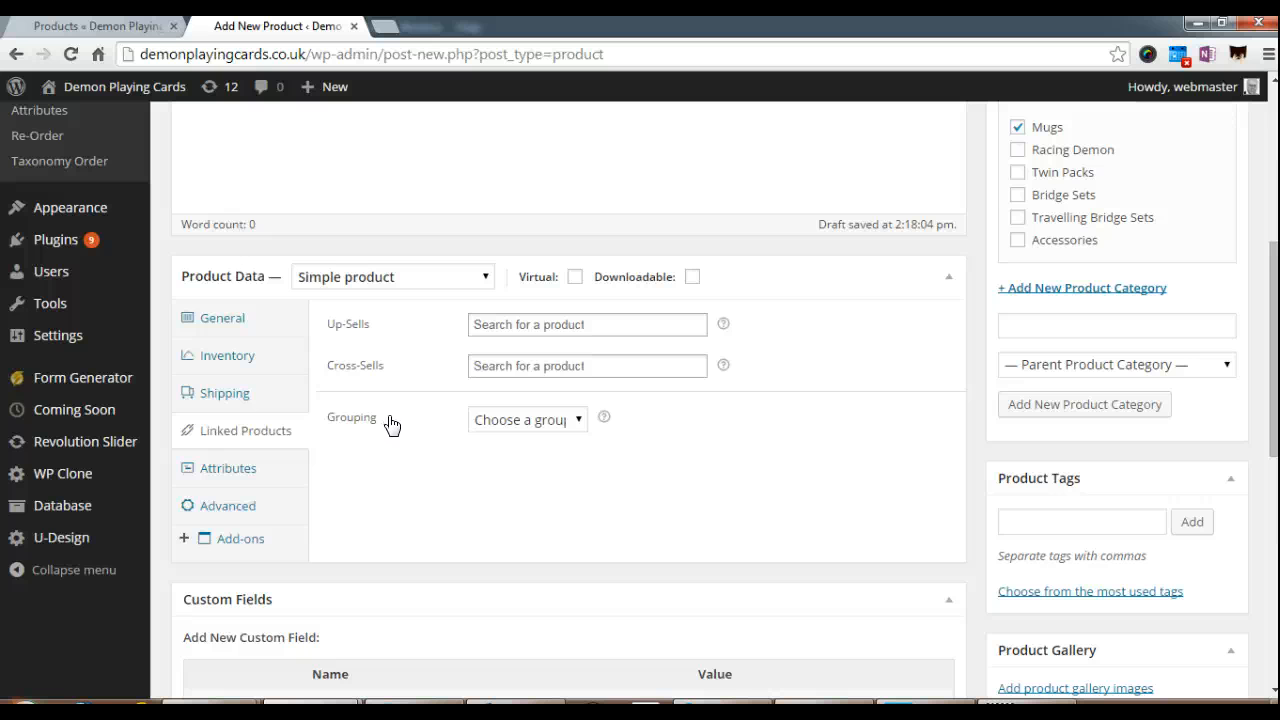
pyautogui.click(225, 467)
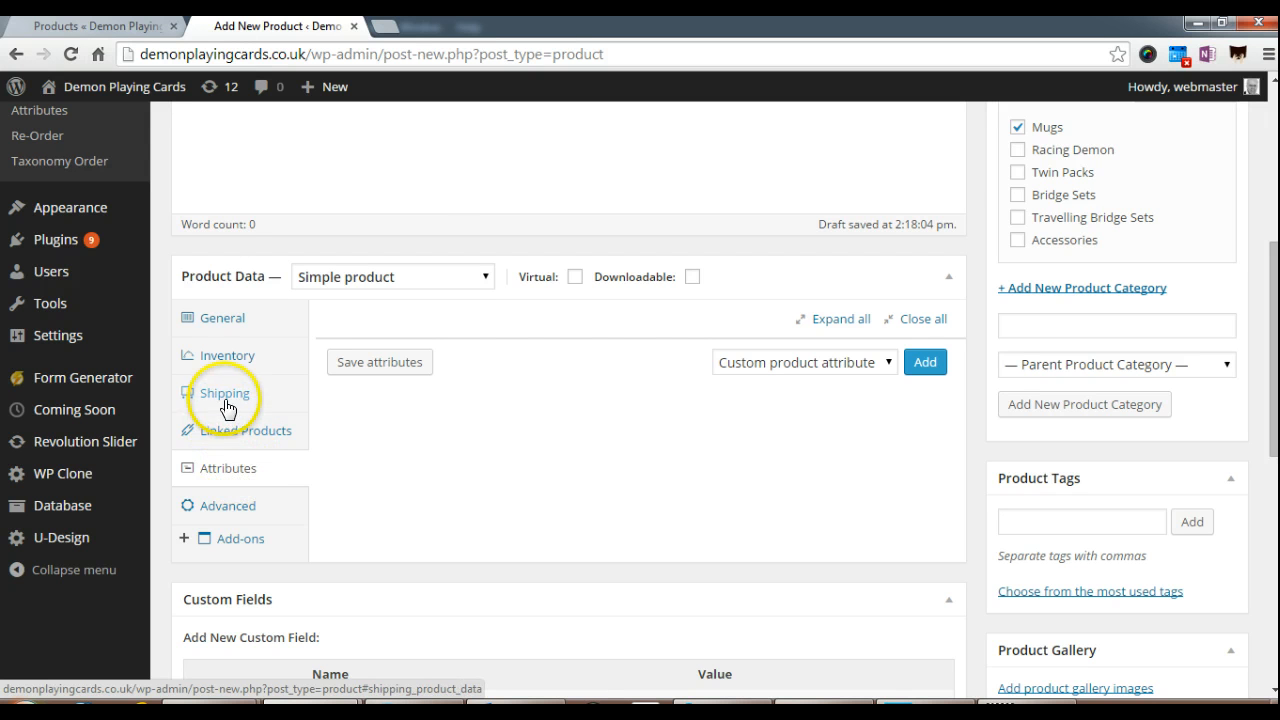
pyautogui.click(227, 357)
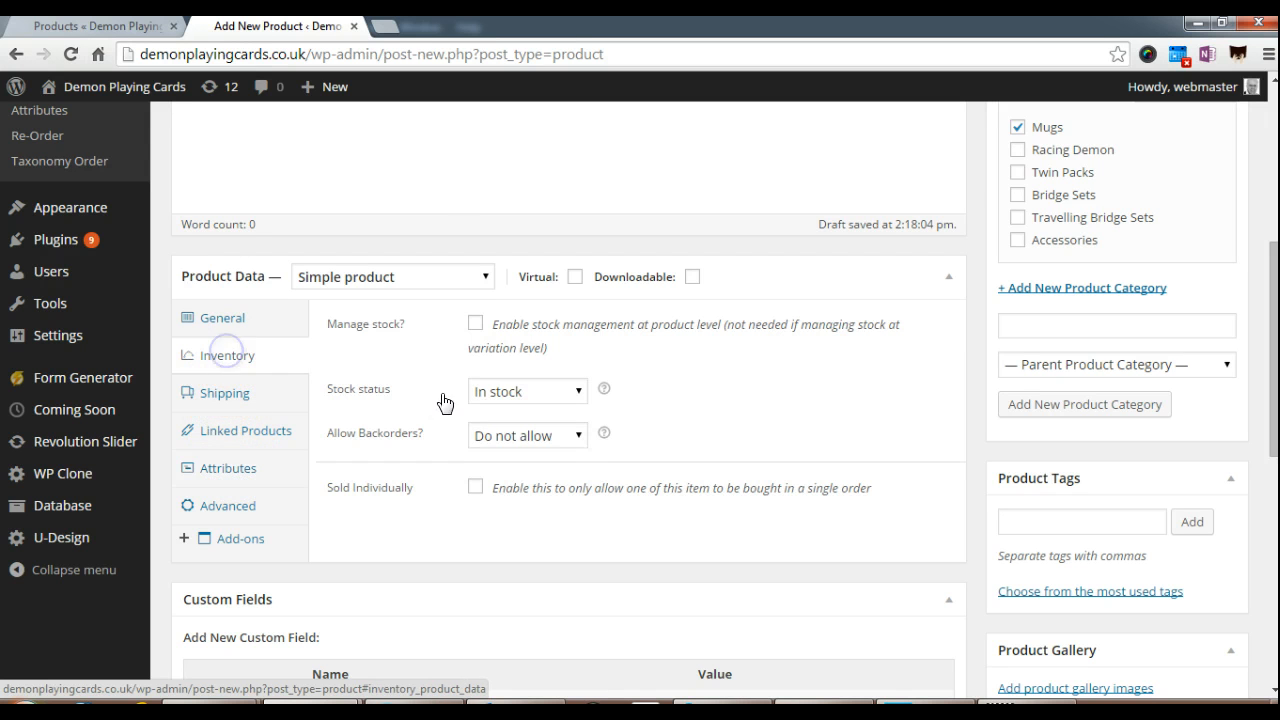
pyautogui.click(430, 276)
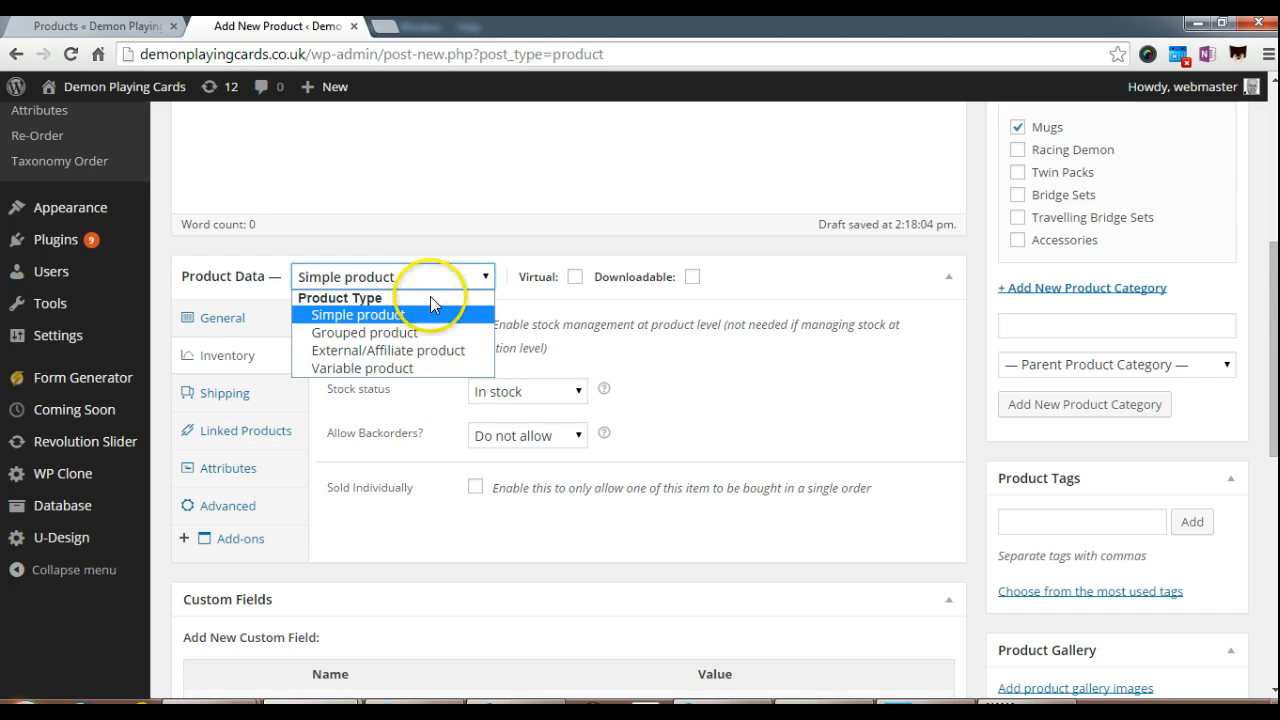
pyautogui.click(422, 313)
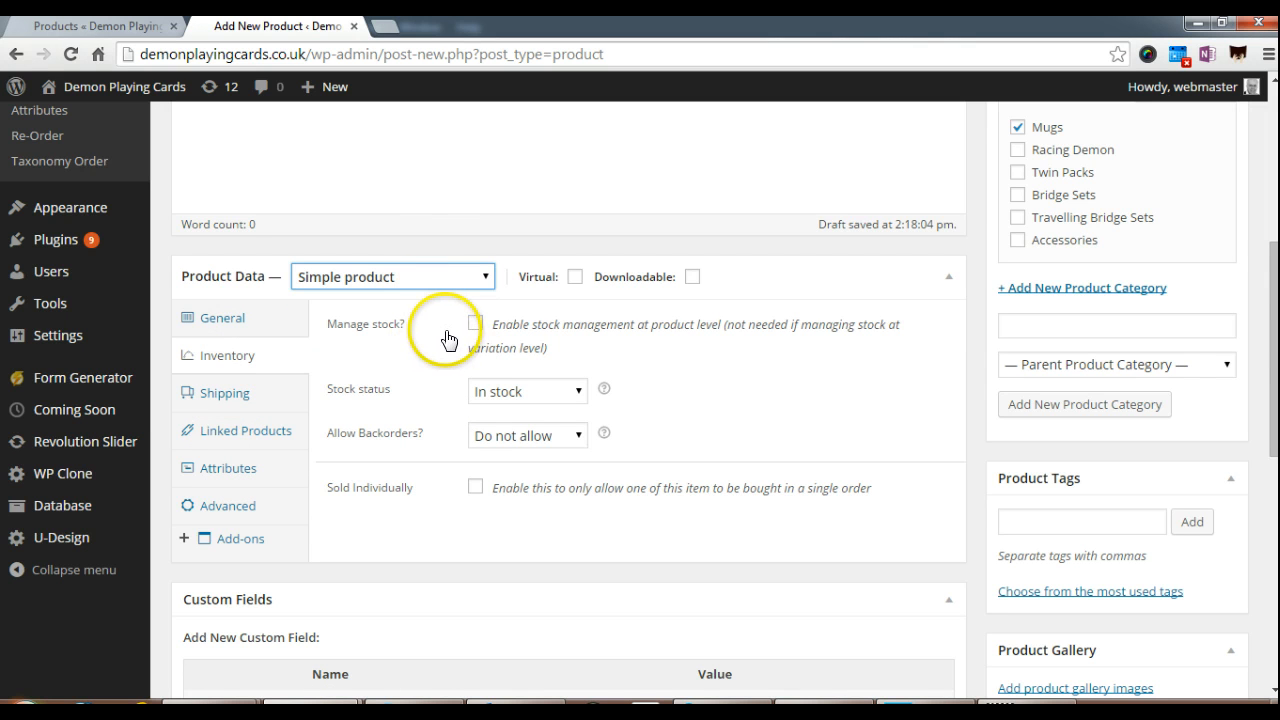
# - Publish the Demon Mug product
pyautogui.scroll(2, 793, 381)
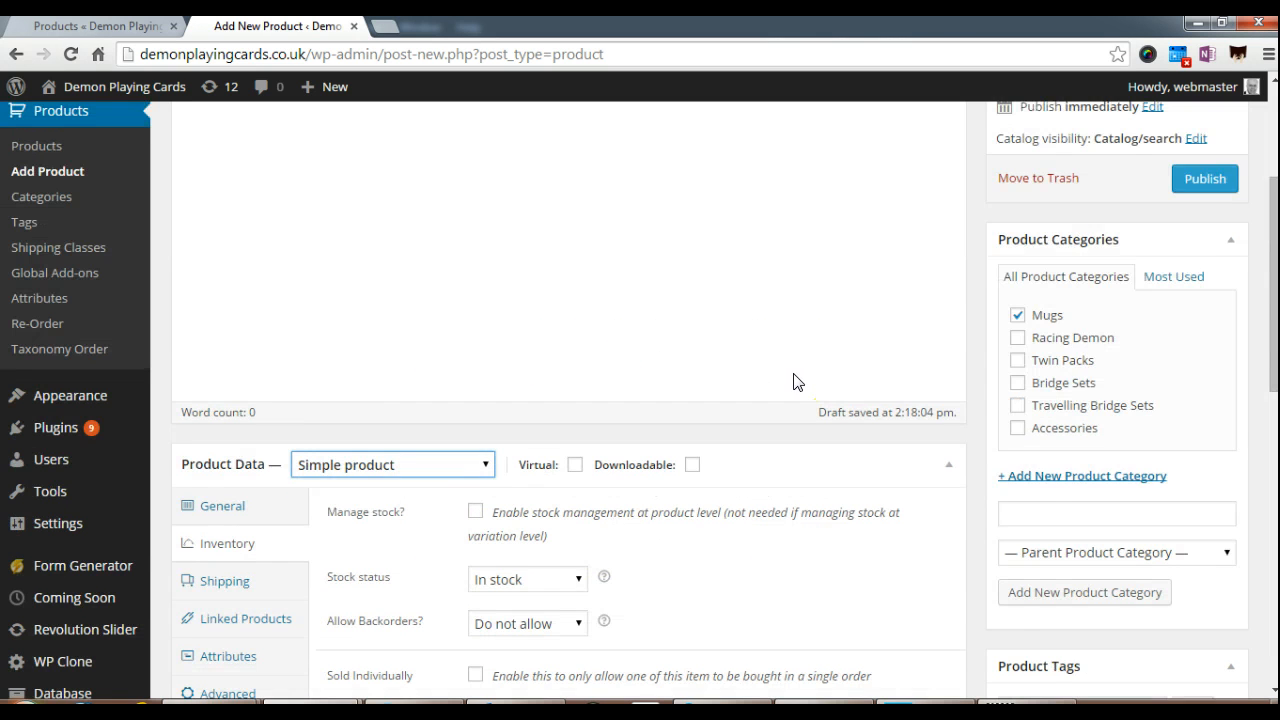
pyautogui.scroll(2, 1105, 392)
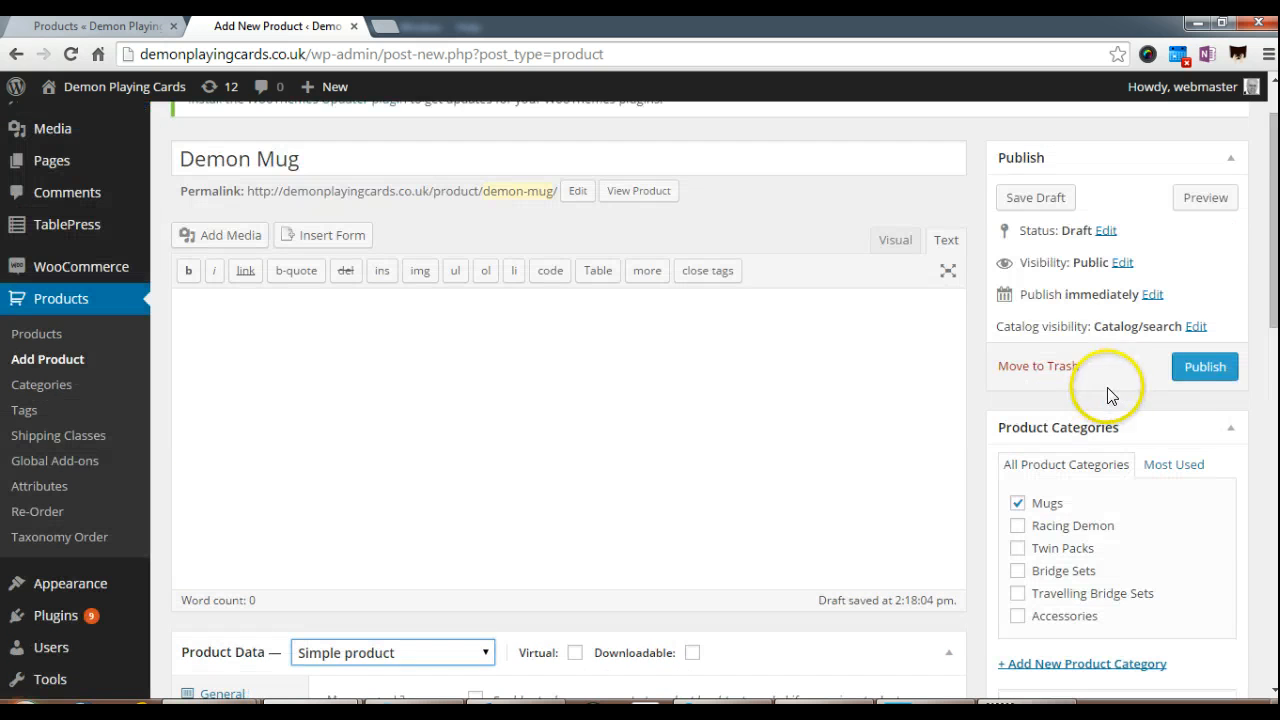
pyautogui.click(1203, 370)
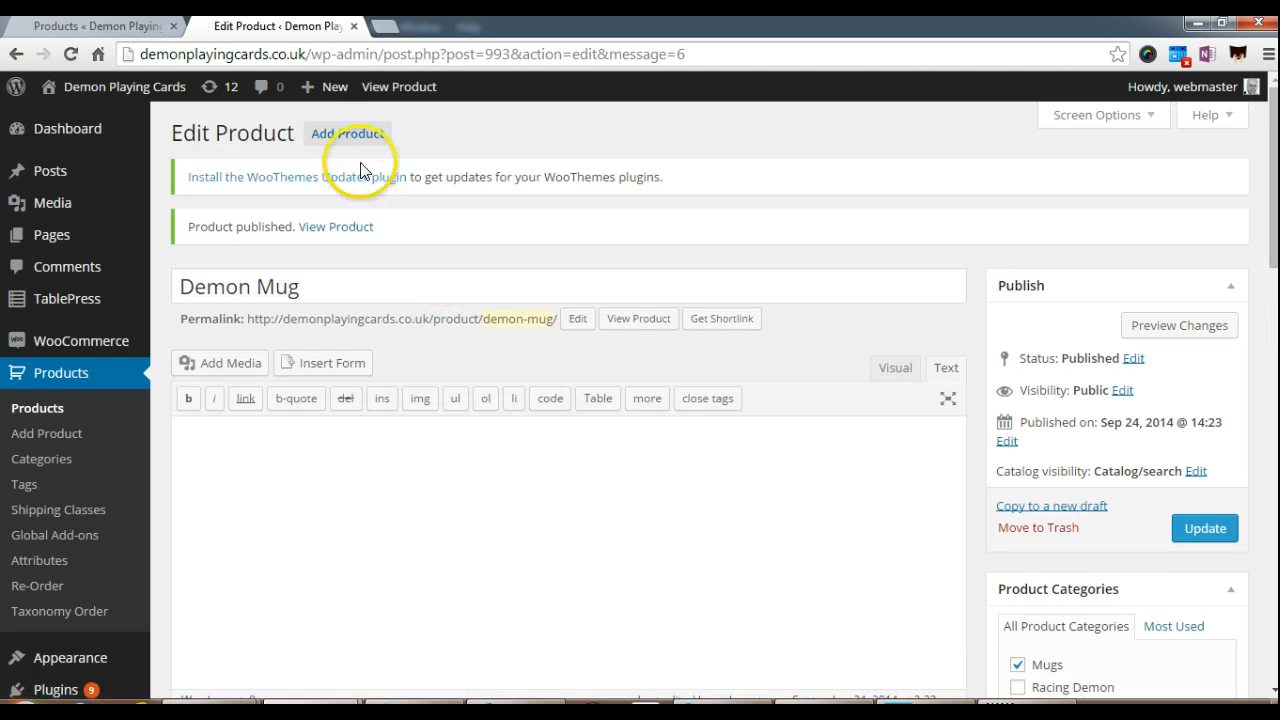
# - View the published Demon Mug page on the shop site, down to its reviews section
pyautogui.click(386, 90)
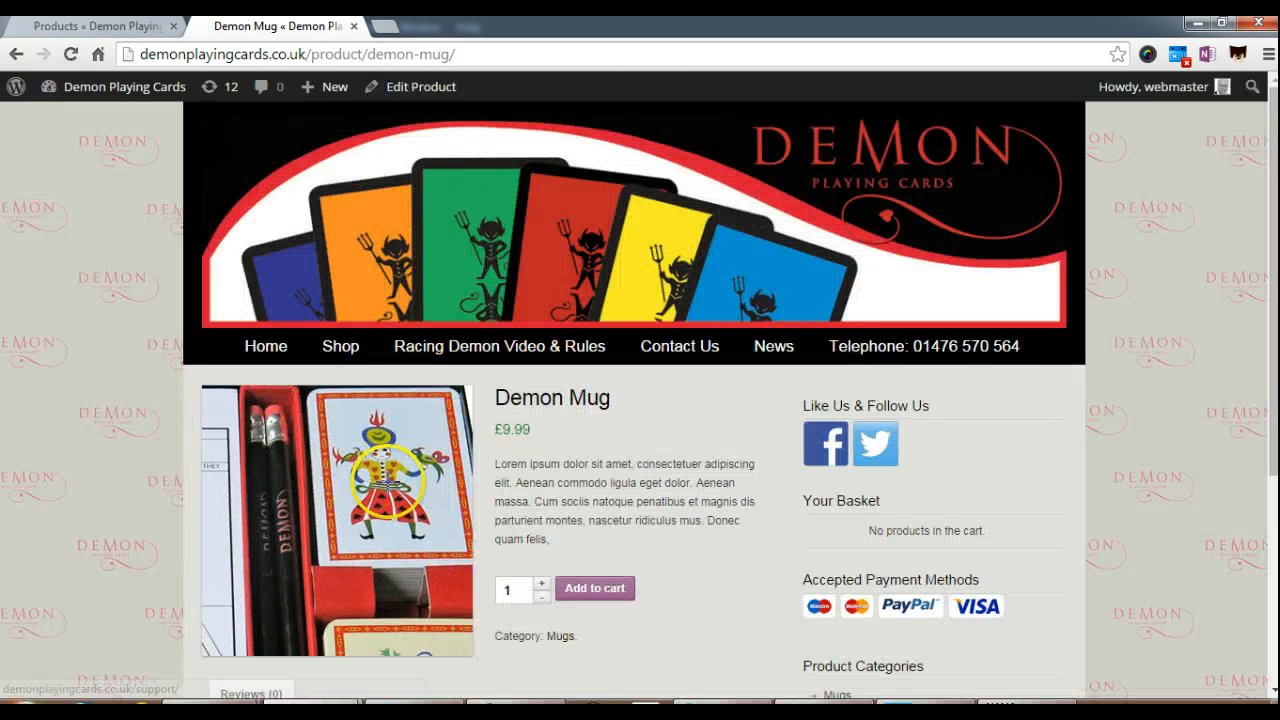
pyautogui.scroll(-1, 736, 454)
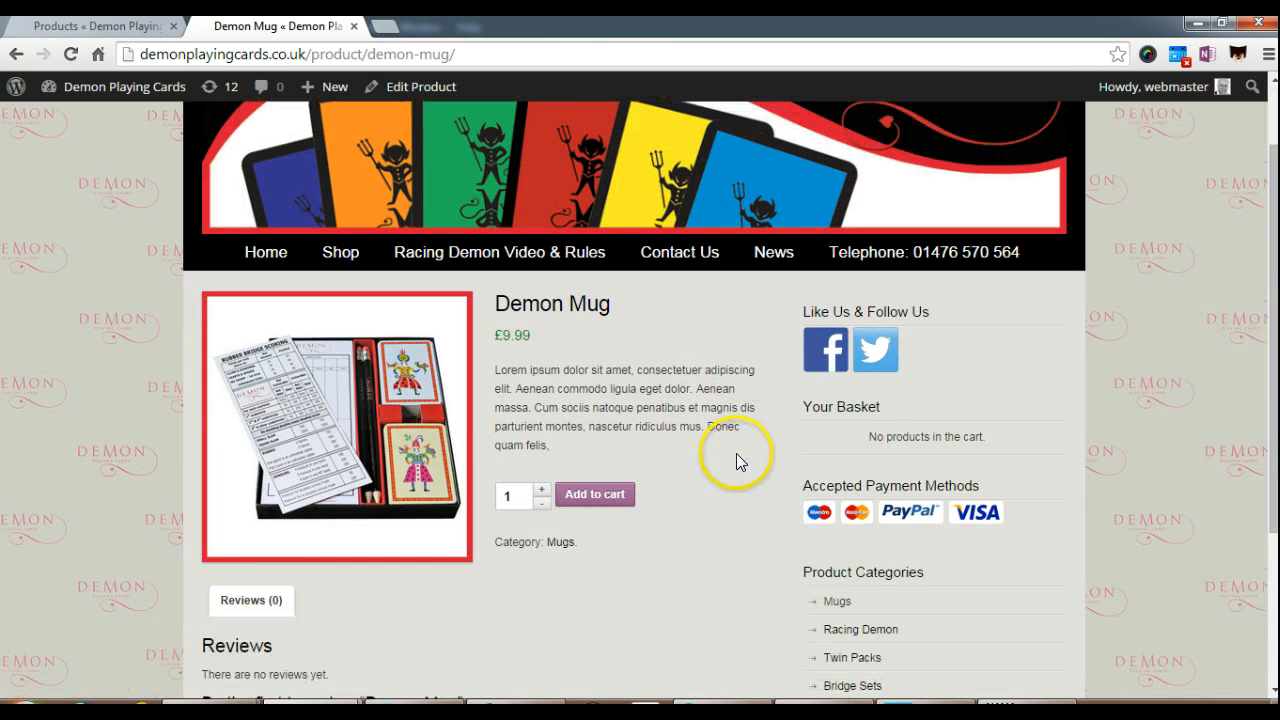
pyautogui.scroll(-3, 738, 460)
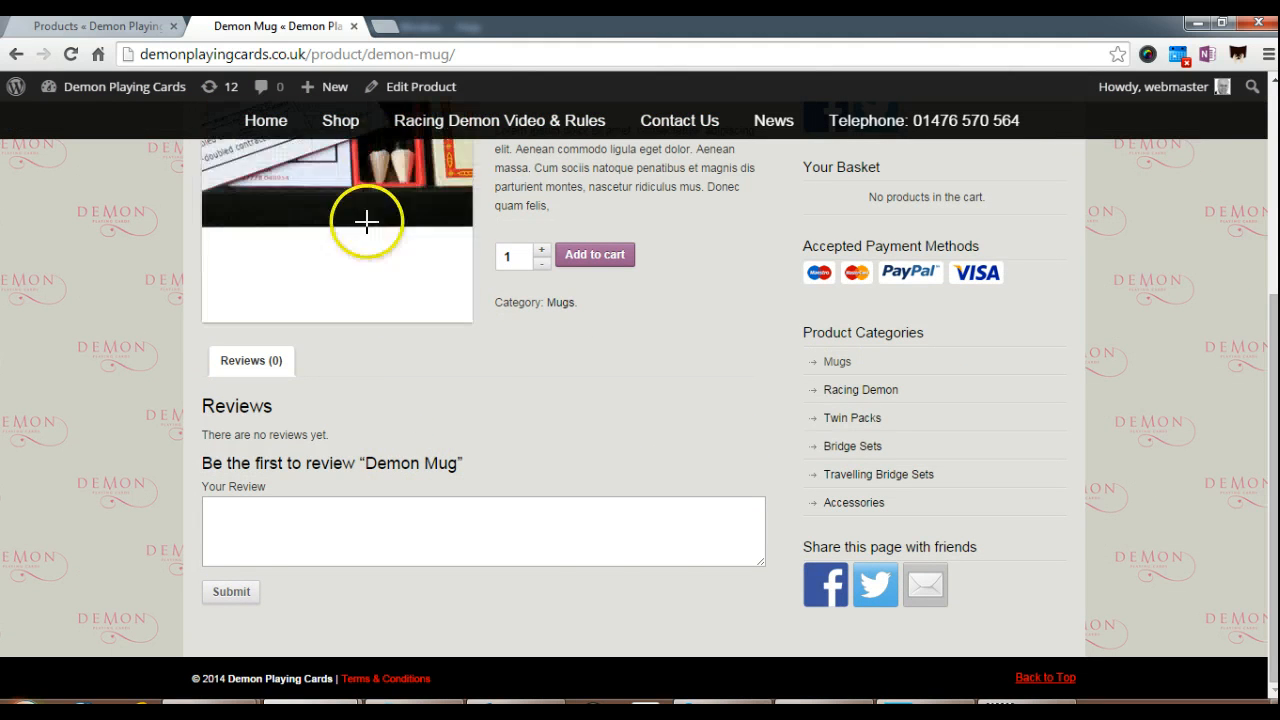
# - Disable reviews in the Demon Mug's advanced product data and update the product
pyautogui.click(410, 90)
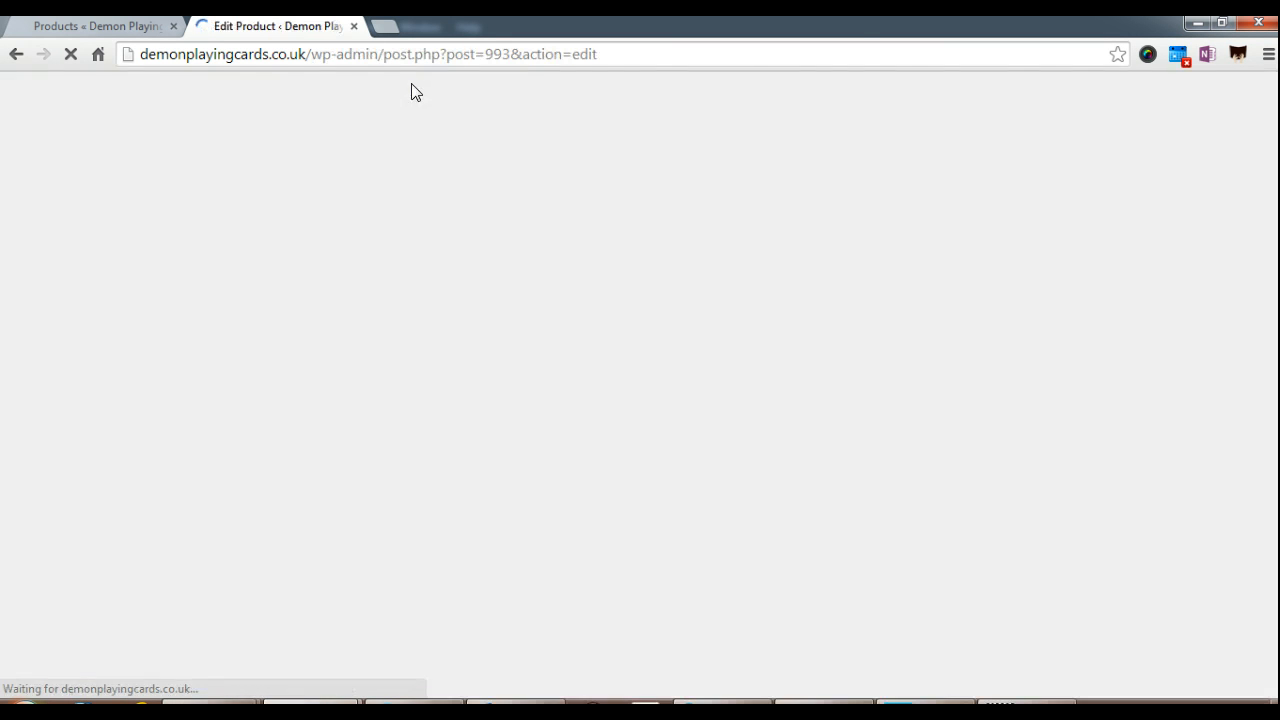
pyautogui.scroll(-6, 390, 249)
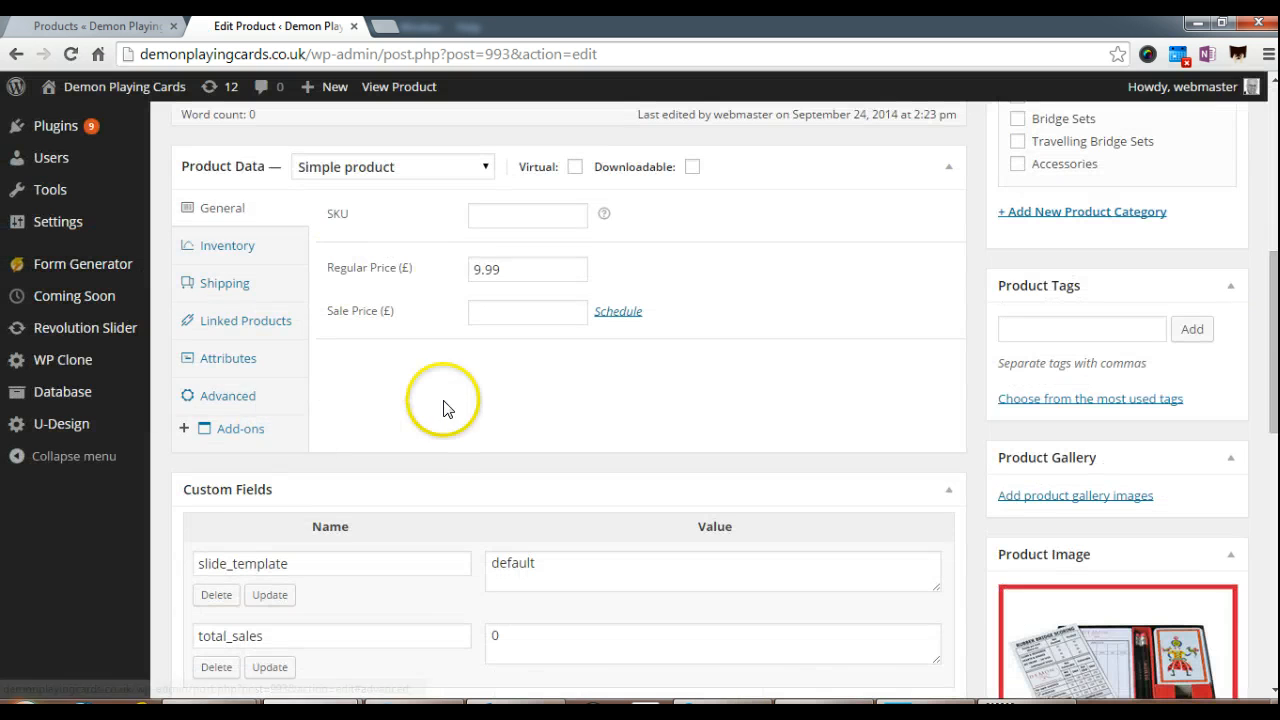
pyautogui.click(229, 396)
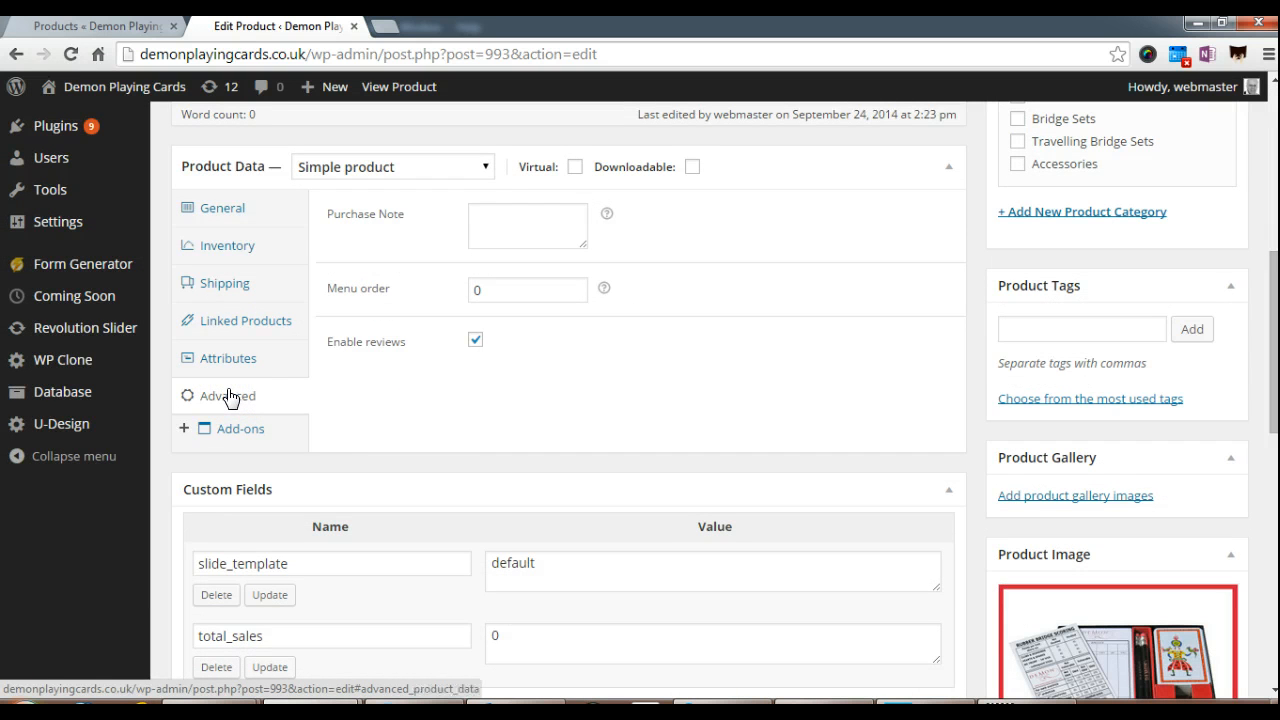
pyautogui.click(475, 341)
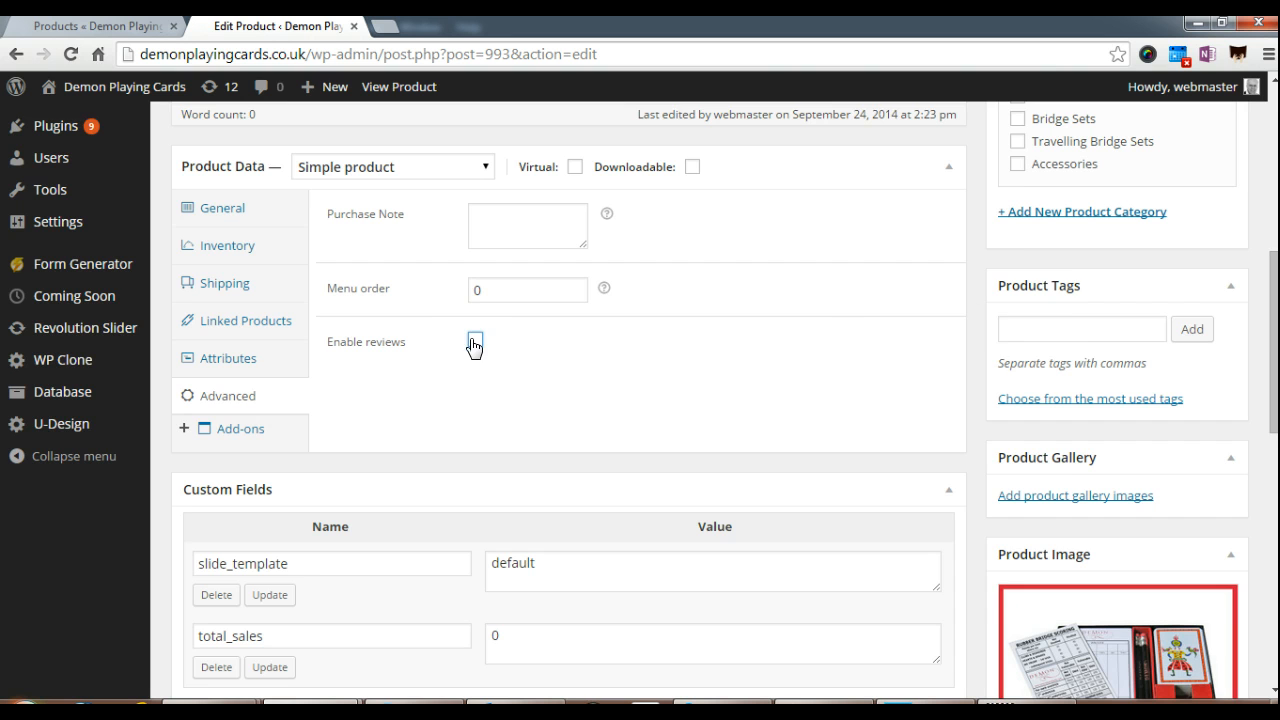
pyautogui.scroll(4, 1051, 334)
pyautogui.click(1203, 290)
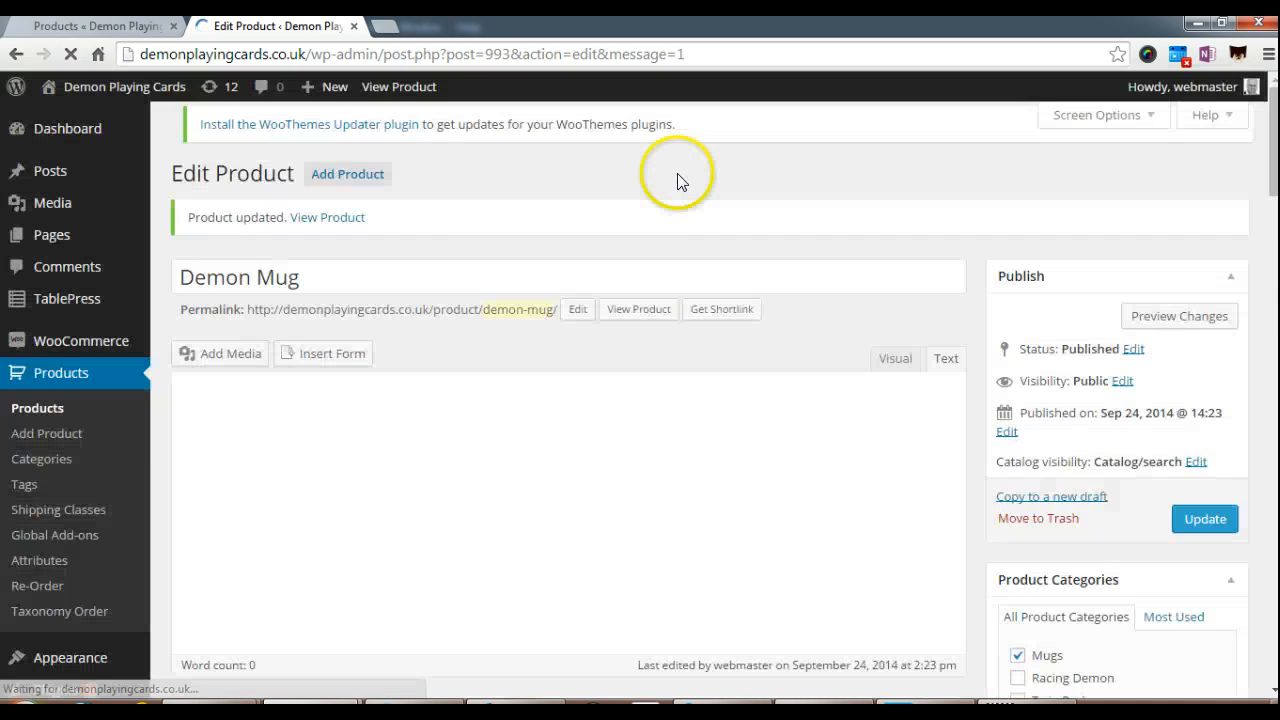
# - Check the updated Demon Mug page on the shop site and return to editing the product
pyautogui.click(395, 93)
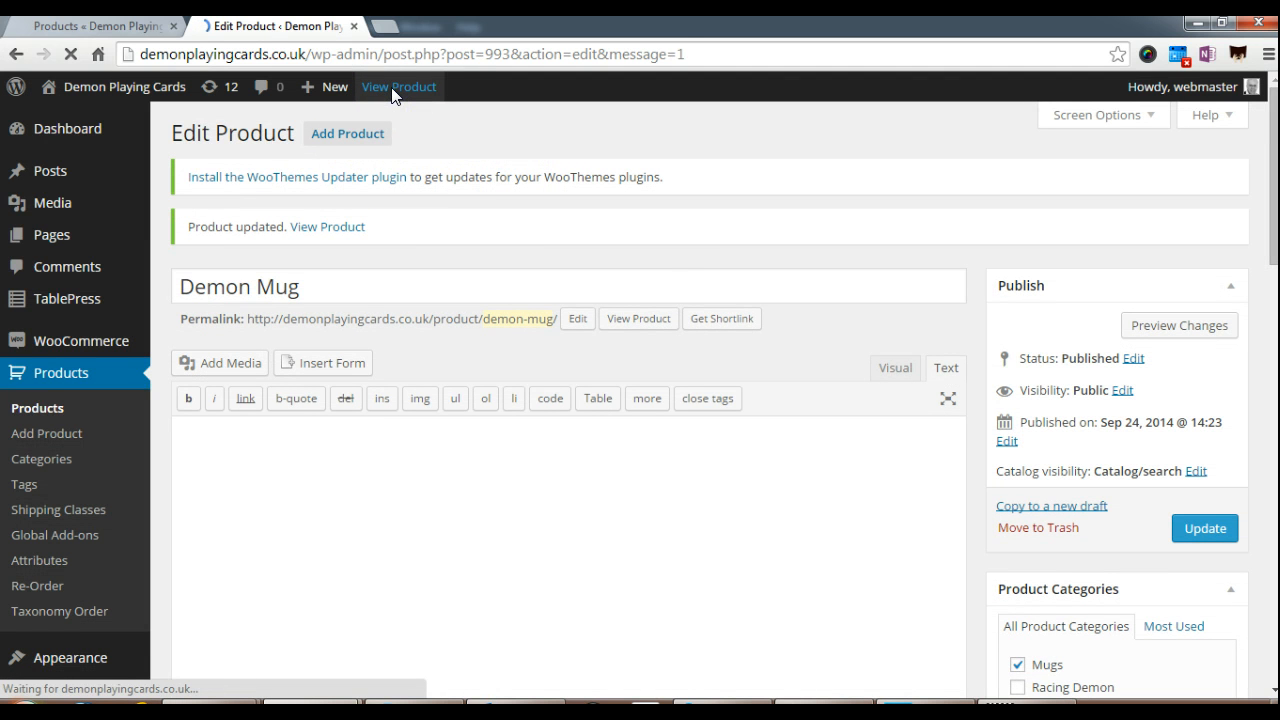
pyautogui.scroll(-2, 472, 228)
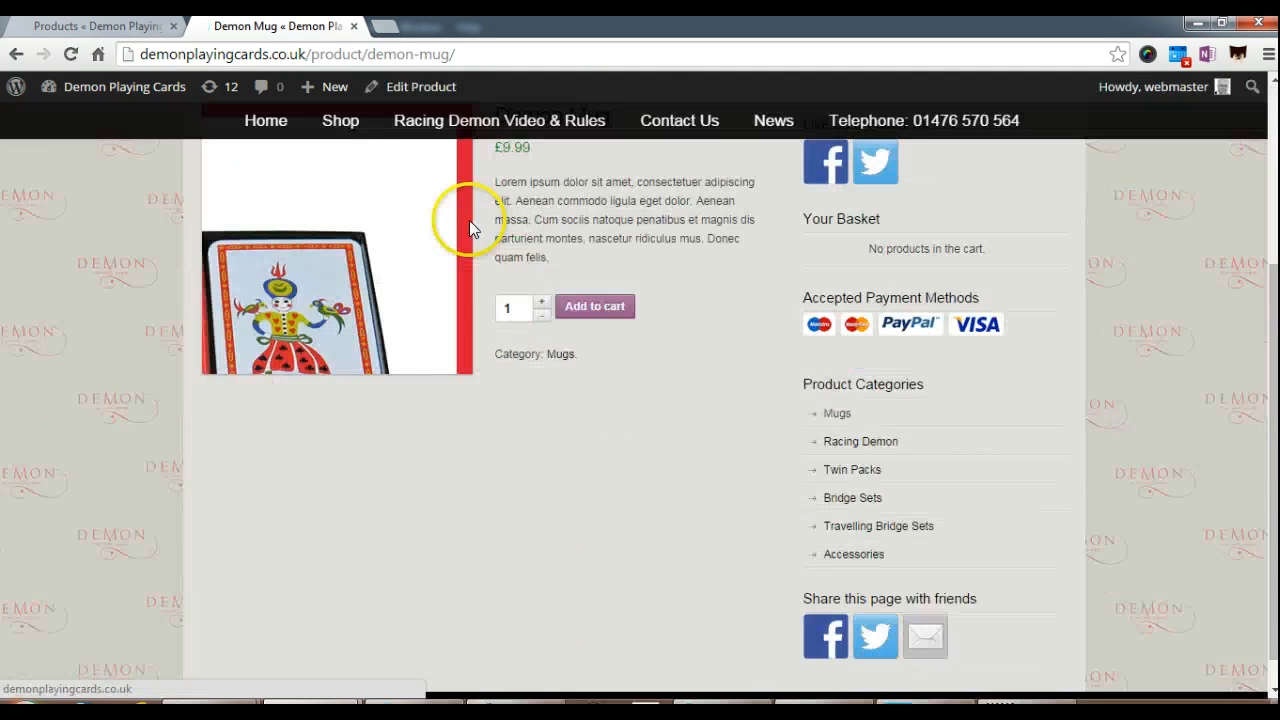
pyautogui.scroll(-1, 472, 228)
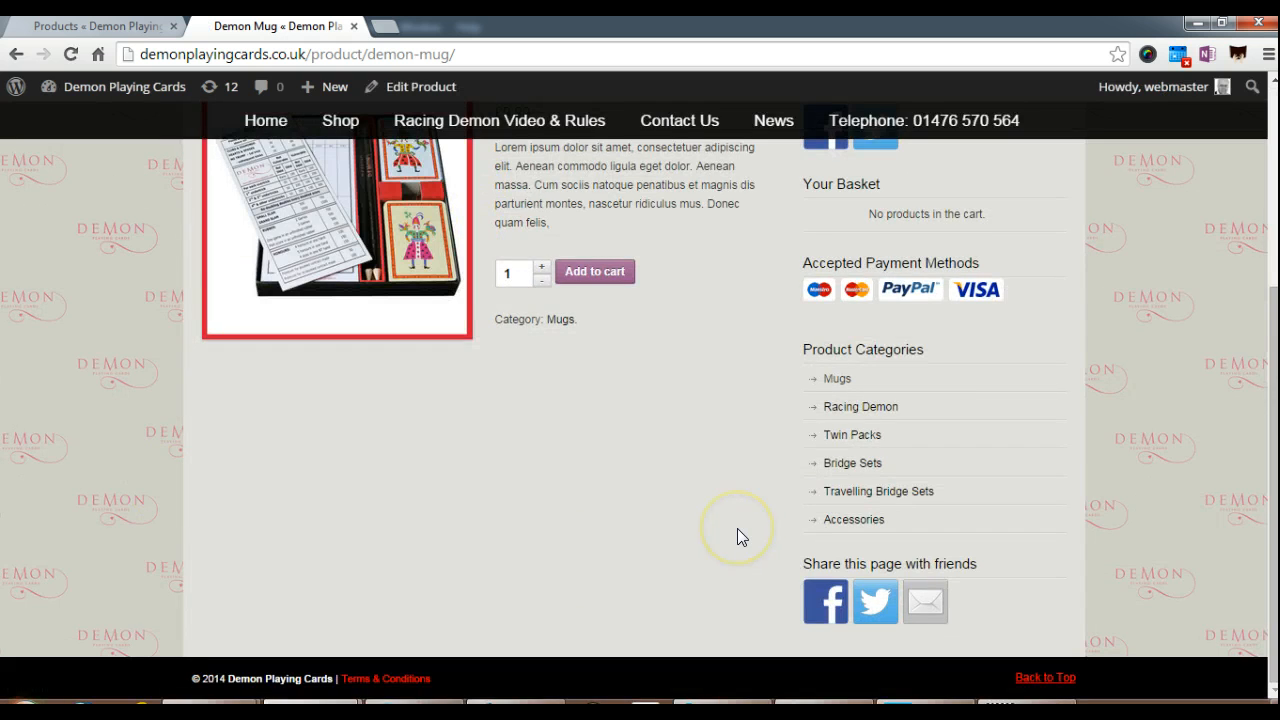
pyautogui.scroll(3, 737, 537)
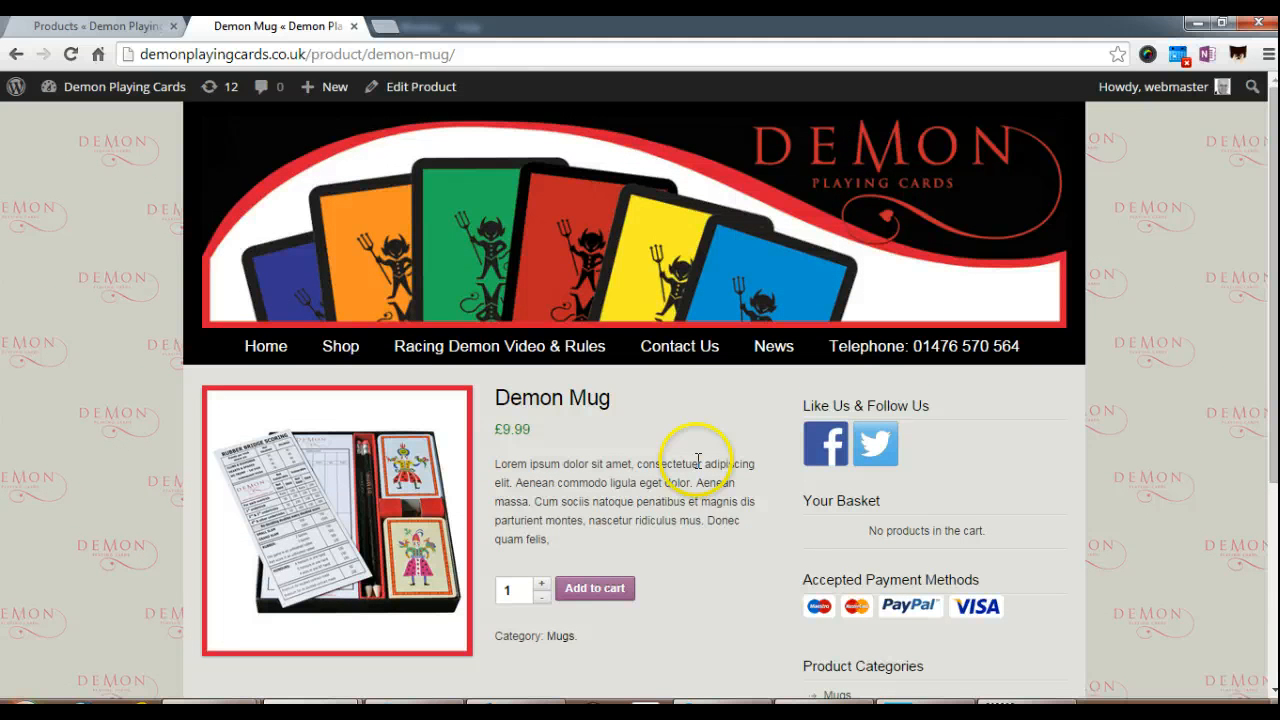
pyautogui.click(421, 89)
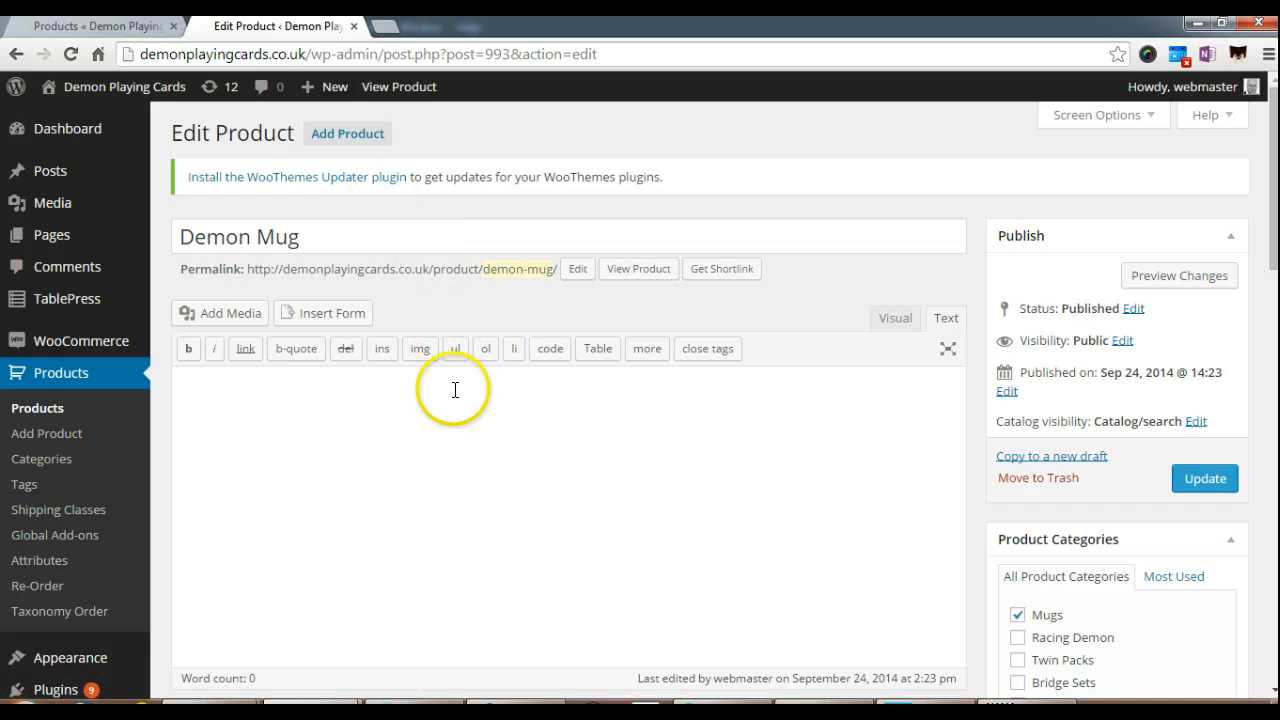
pyautogui.scroll(-1, 455, 390)
pyautogui.scroll(1, 420, 395)
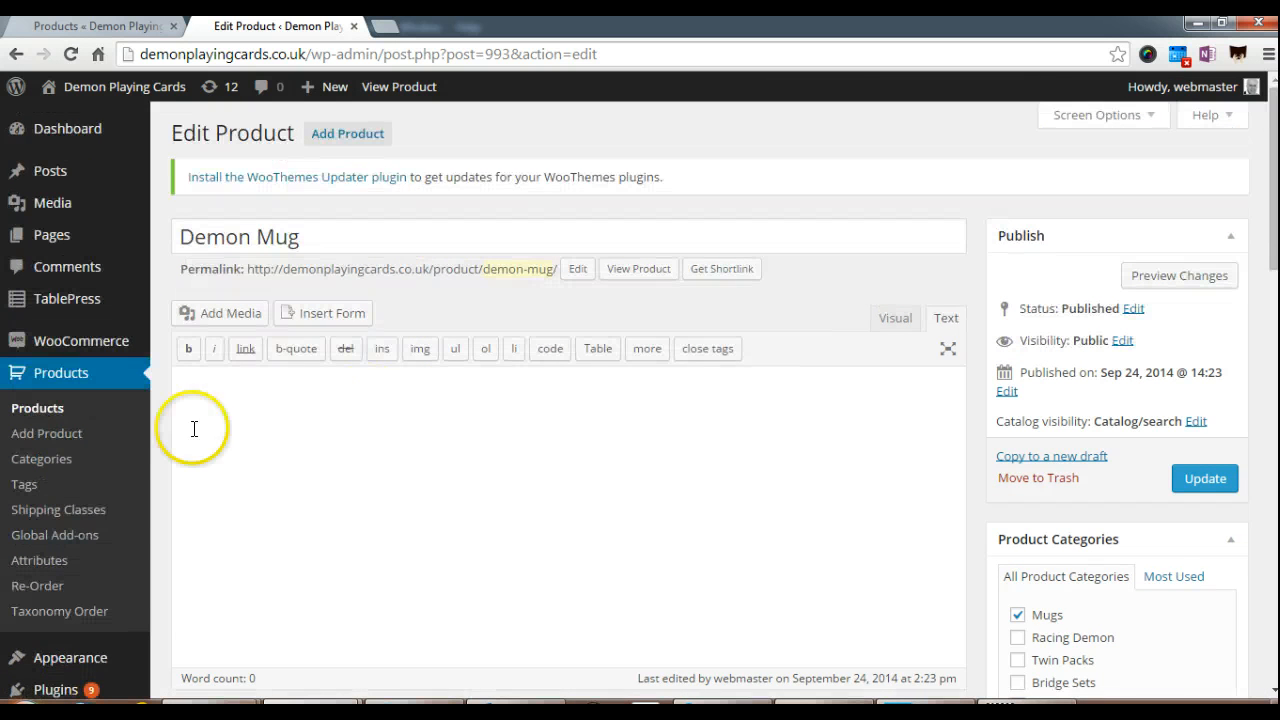
pyautogui.scroll(-1, 185, 515)
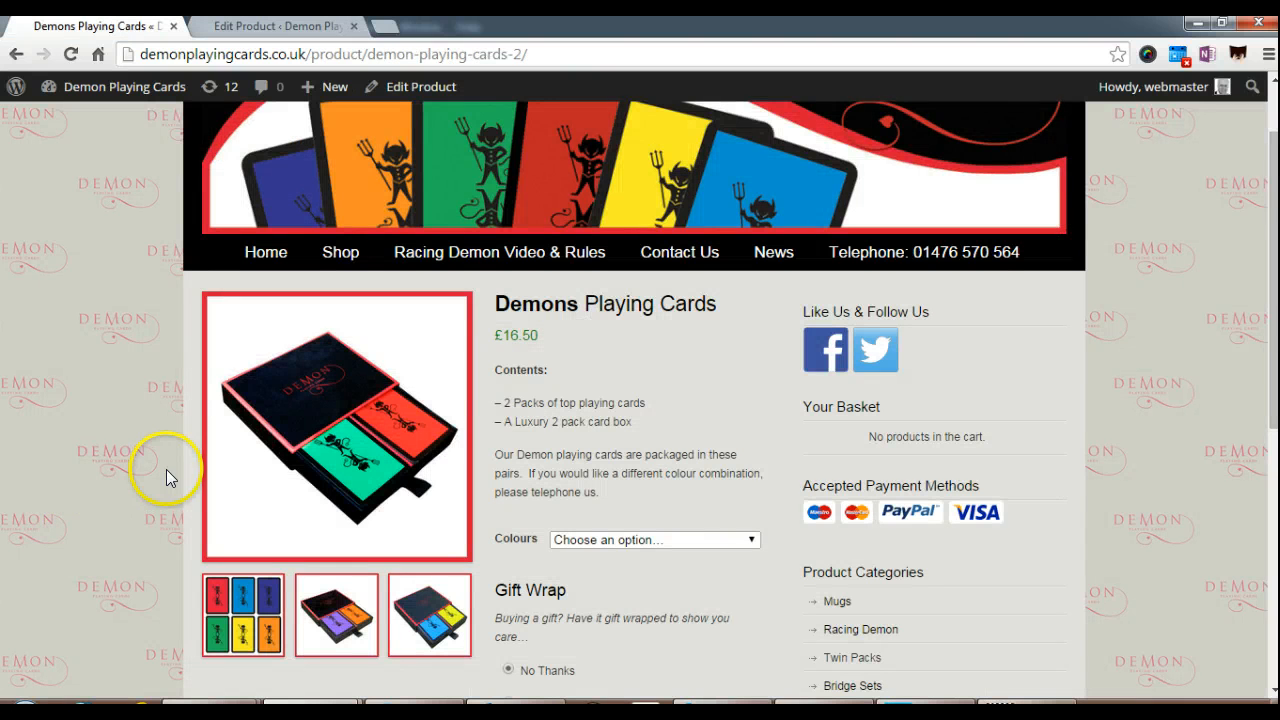
# - Examine the Colours choices on the Demons Playing Cards shop page and go to the product's edit page
pyautogui.scroll(-1, 676, 461)
pyautogui.click(678, 445)
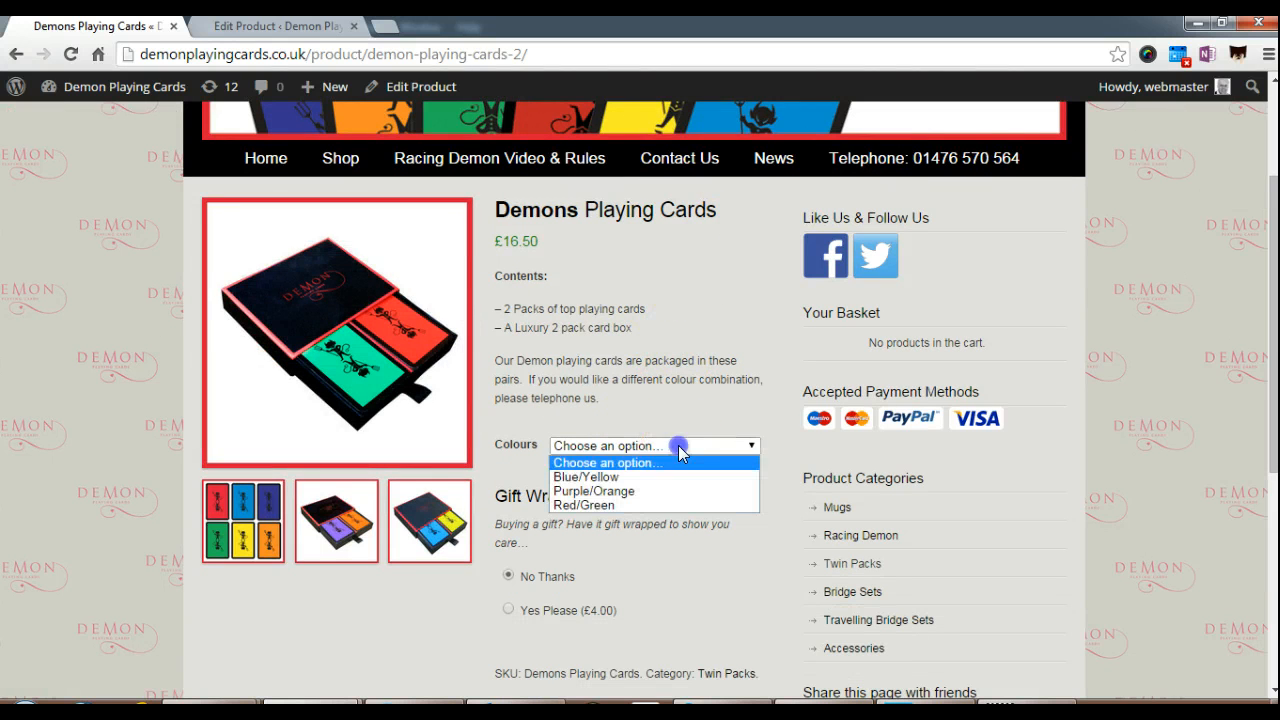
pyautogui.click(249, 35)
# - Look over the Demons Playing Cards edit page, from its product data to its title and permalink
pyautogui.scroll(-5, 360, 250)
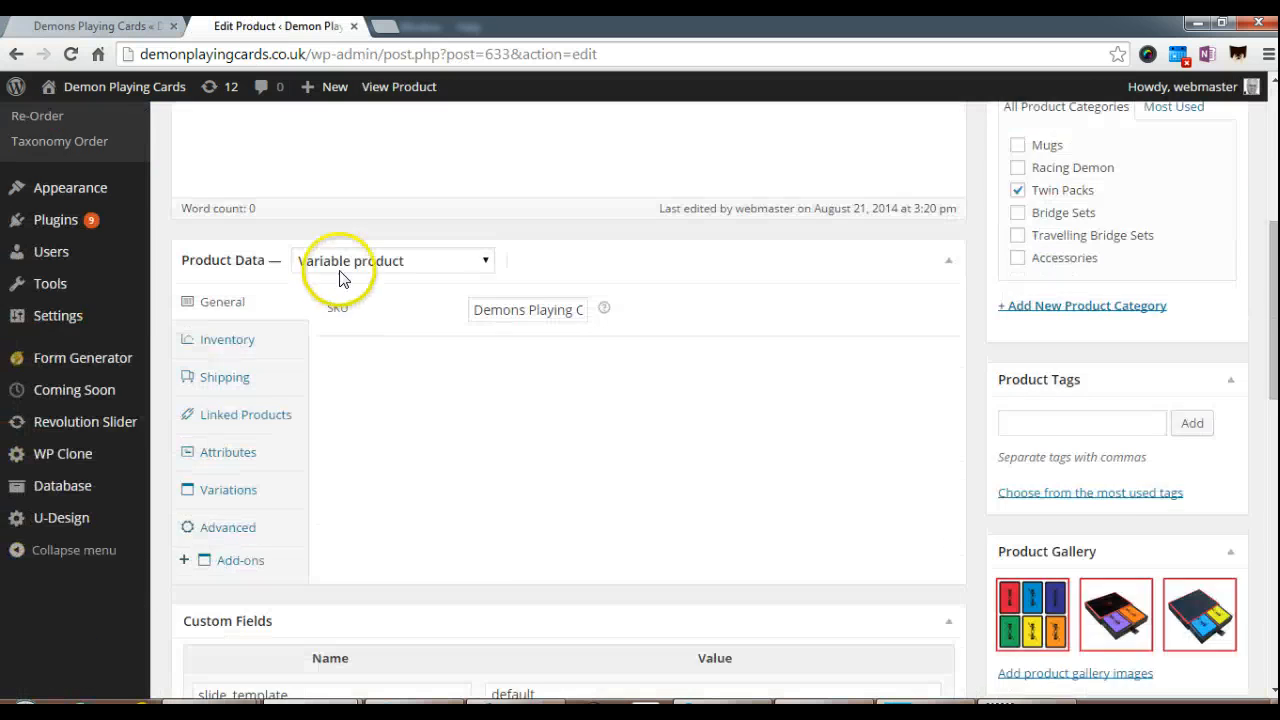
pyautogui.scroll(-1, 335, 280)
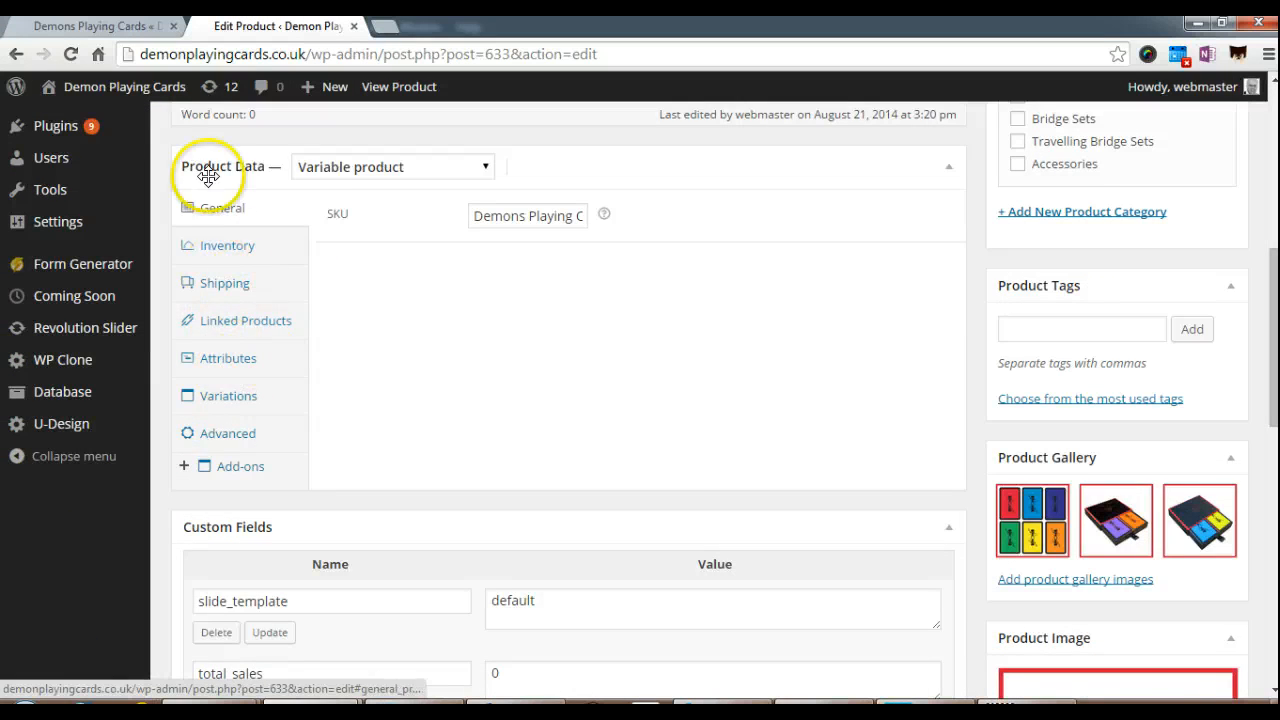
pyautogui.scroll(3, 306, 234)
pyautogui.scroll(-2, 314, 300)
pyautogui.scroll(4, 311, 285)
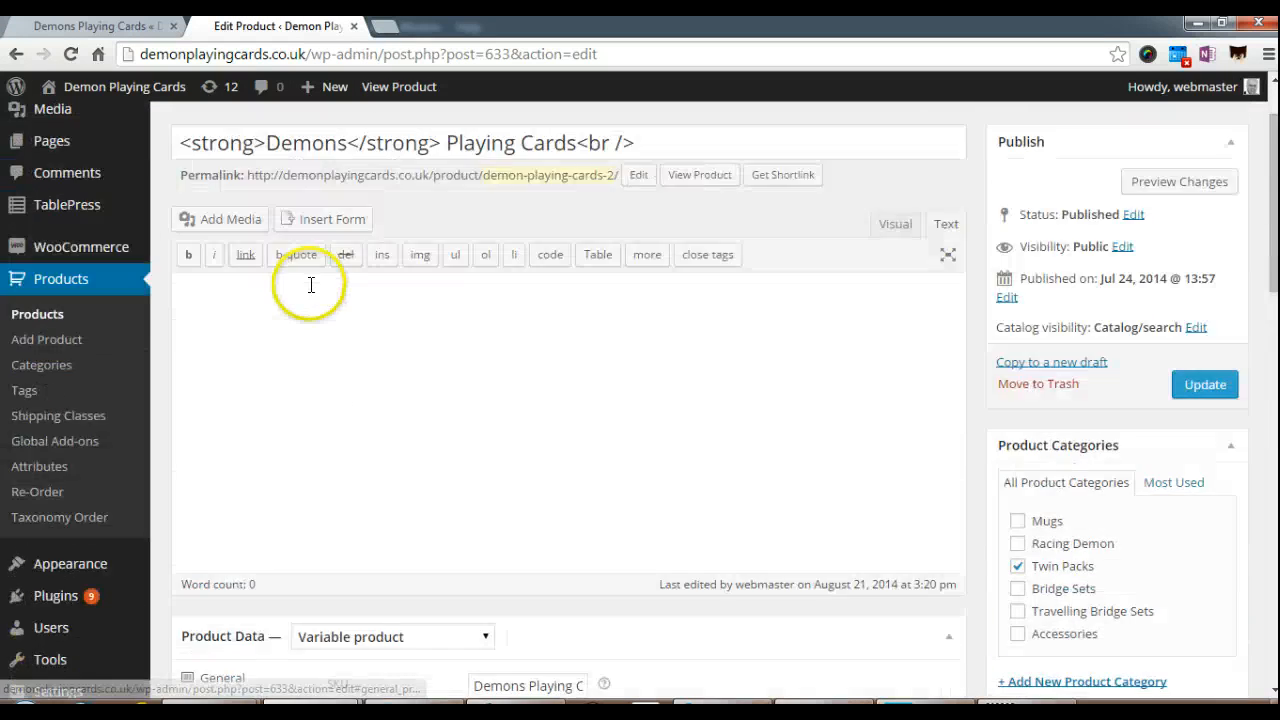
pyautogui.scroll(1, 311, 285)
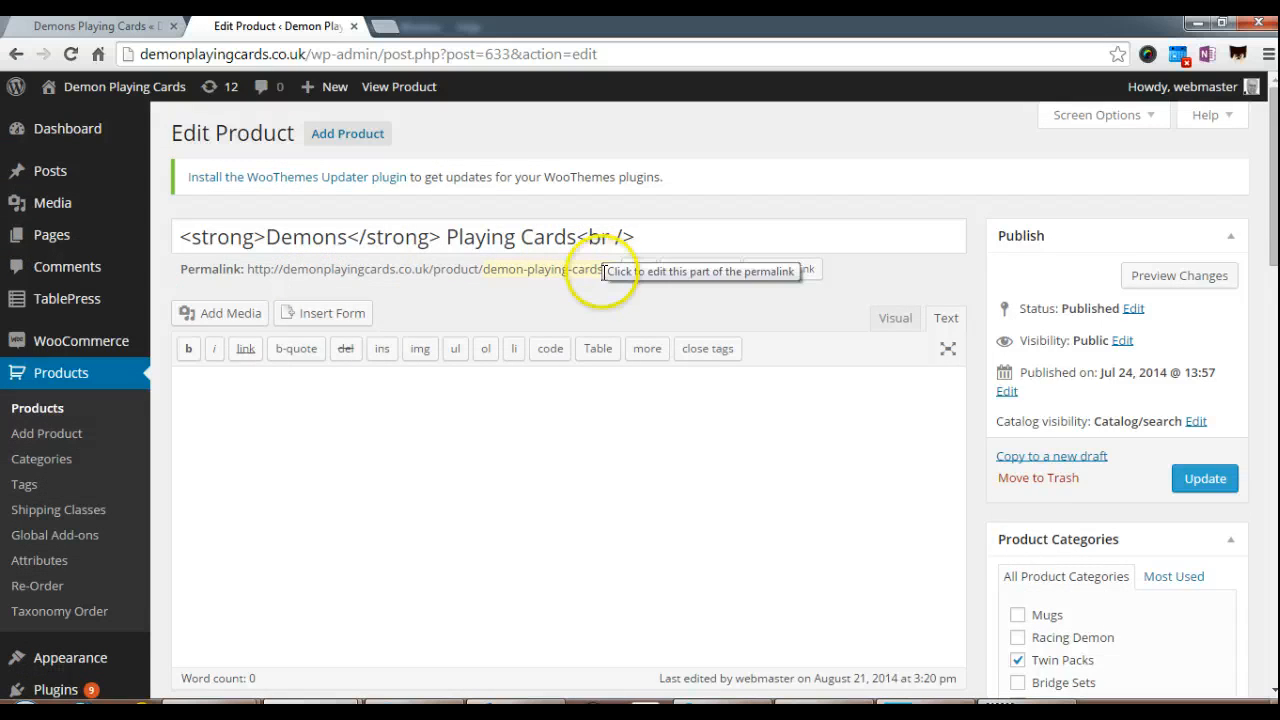
# - Try the Simple product type for Demons Playing Cards and set it back to Variable product
pyautogui.scroll(-4, 590, 275)
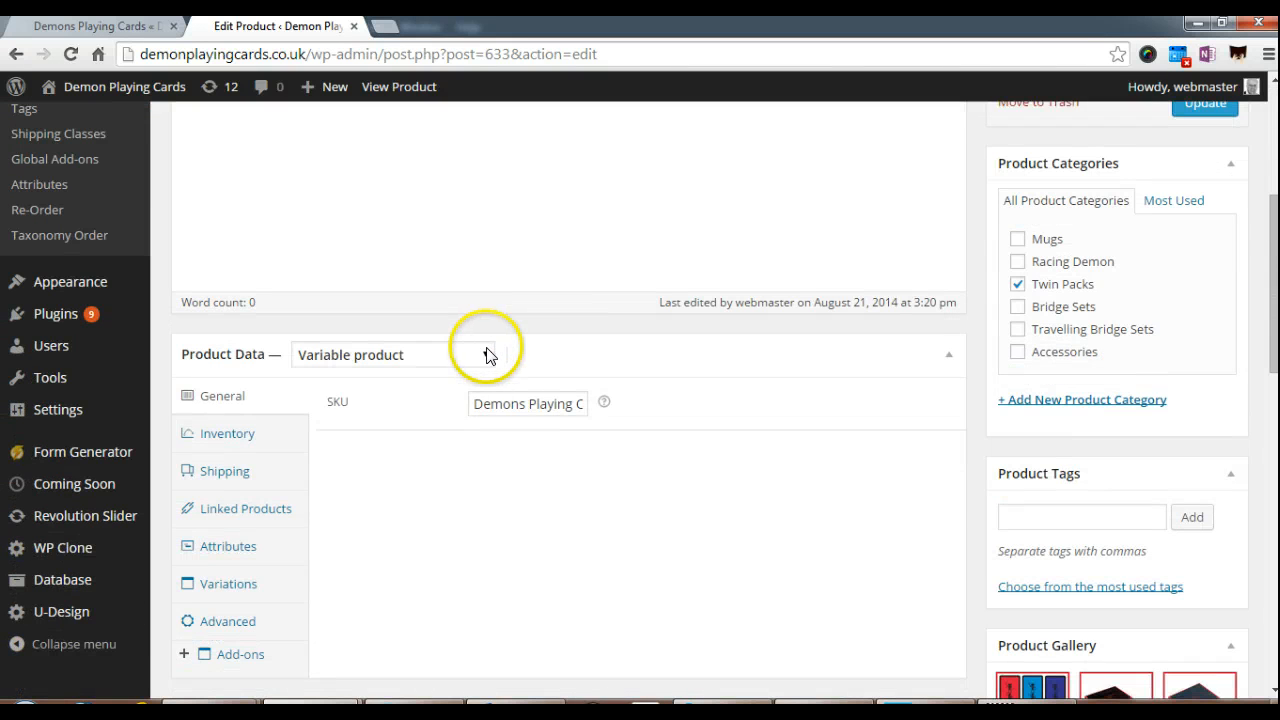
pyautogui.click(486, 356)
pyautogui.click(476, 393)
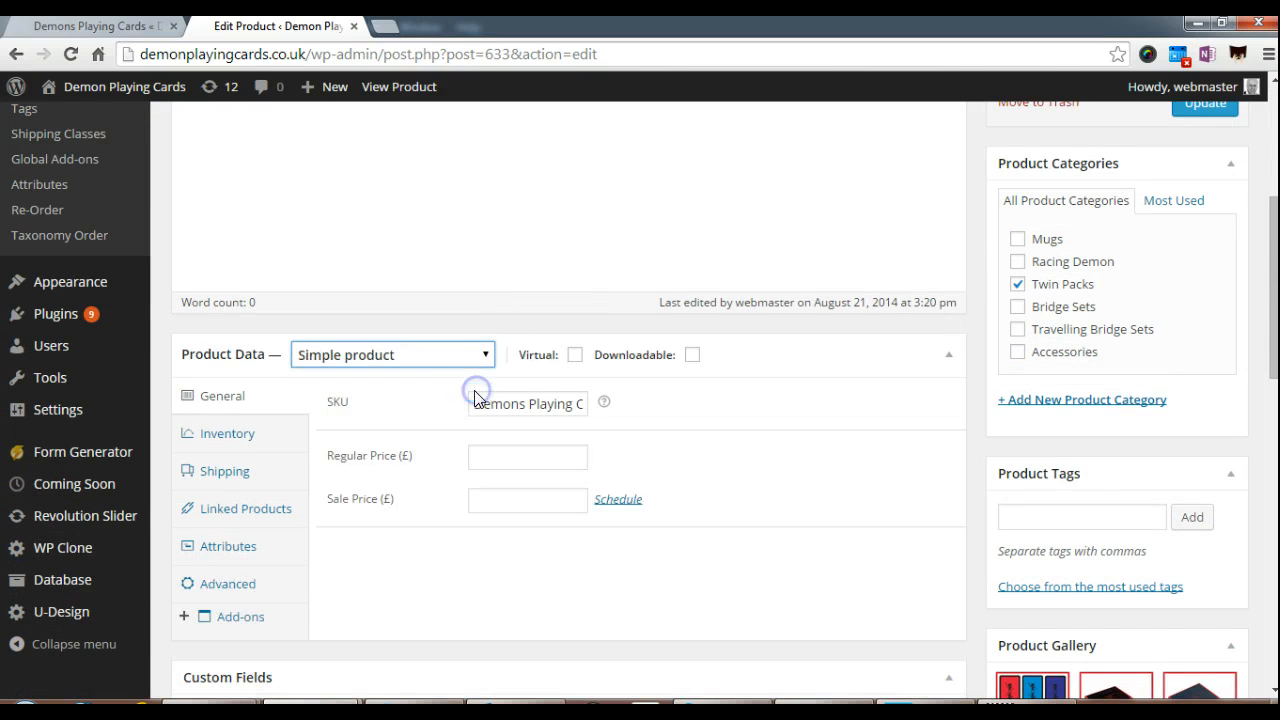
pyautogui.click(494, 356)
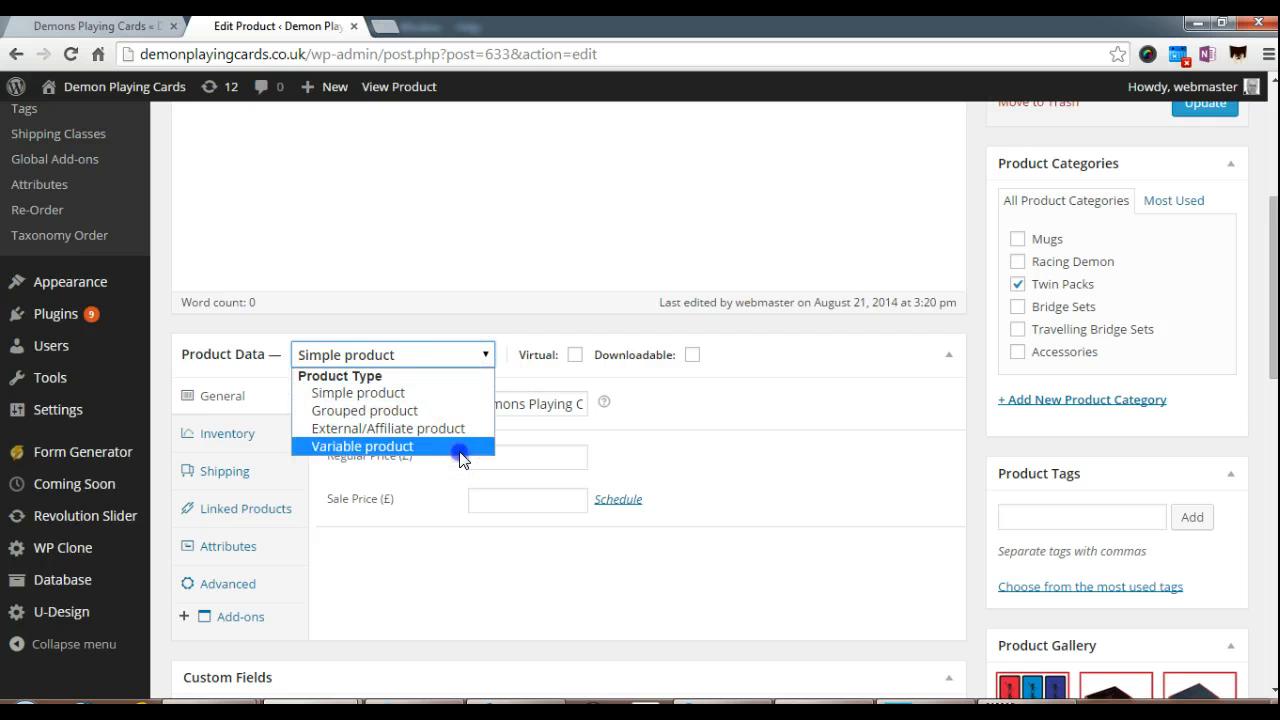
pyautogui.click(458, 447)
# - Review the inventory, shipping and linked products settings in the Demons Playing Cards product data
pyautogui.scroll(-1, 300, 457)
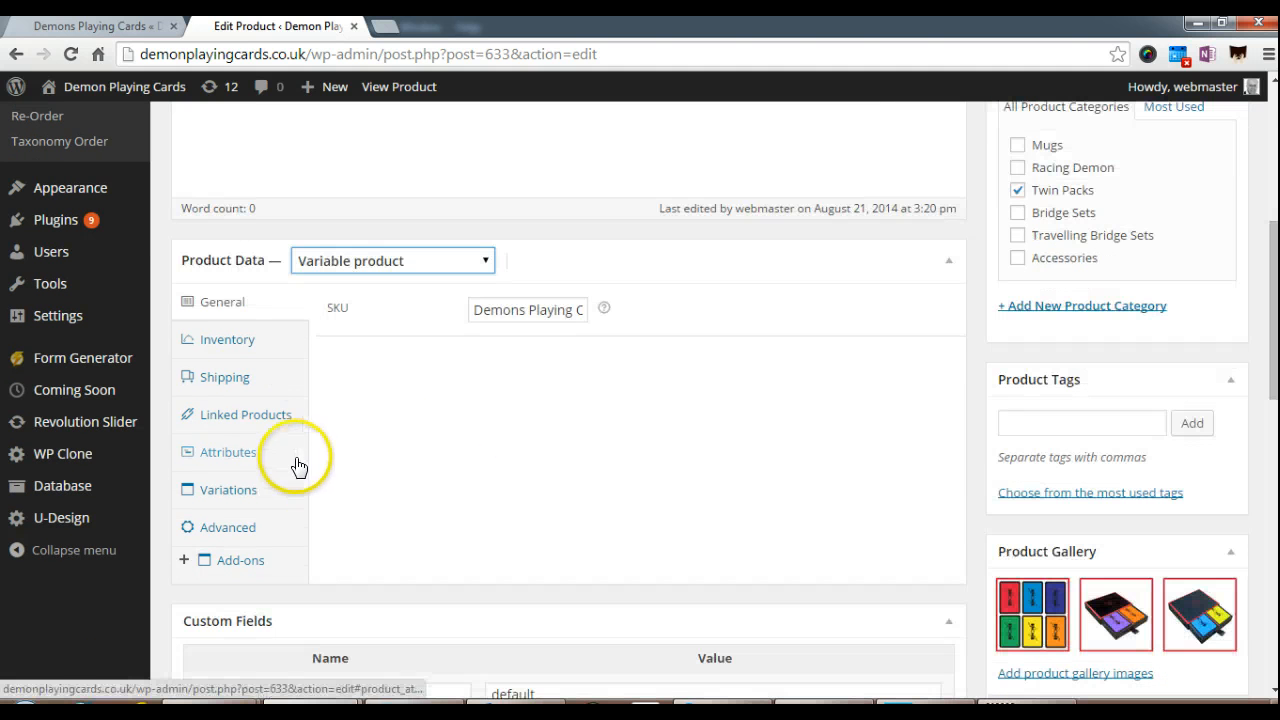
pyautogui.click(230, 340)
pyautogui.click(234, 380)
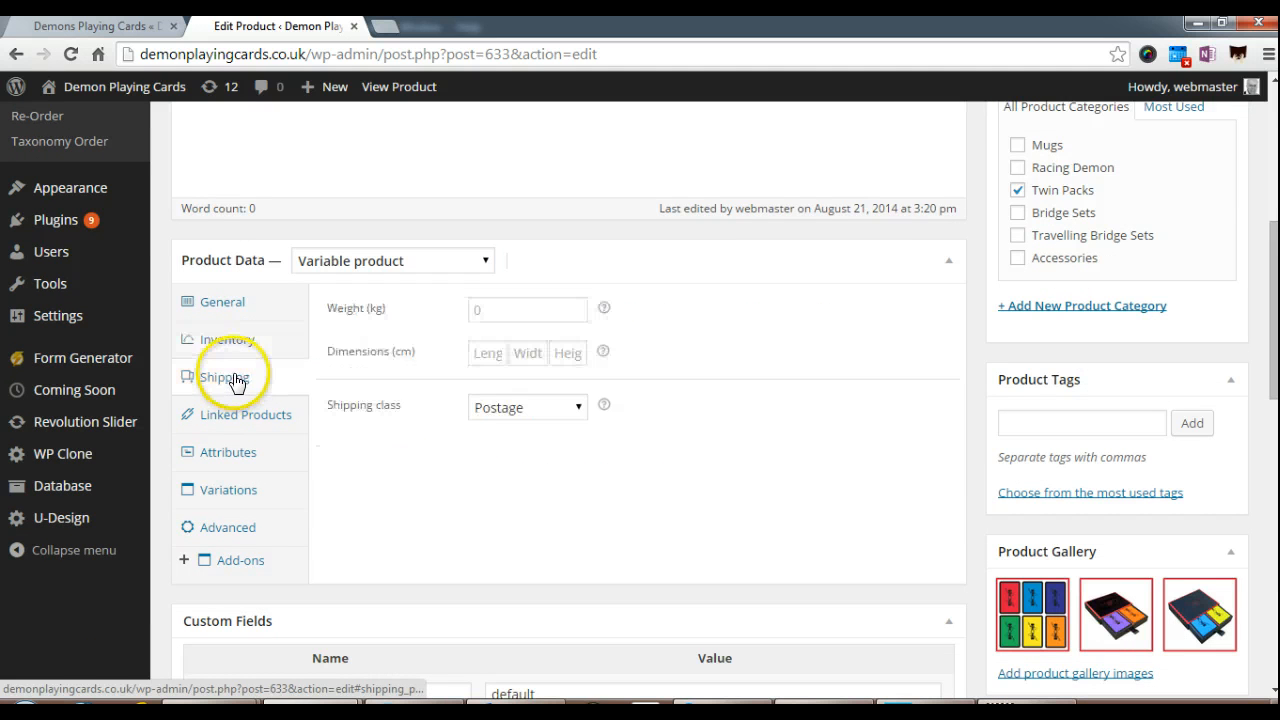
pyautogui.click(236, 412)
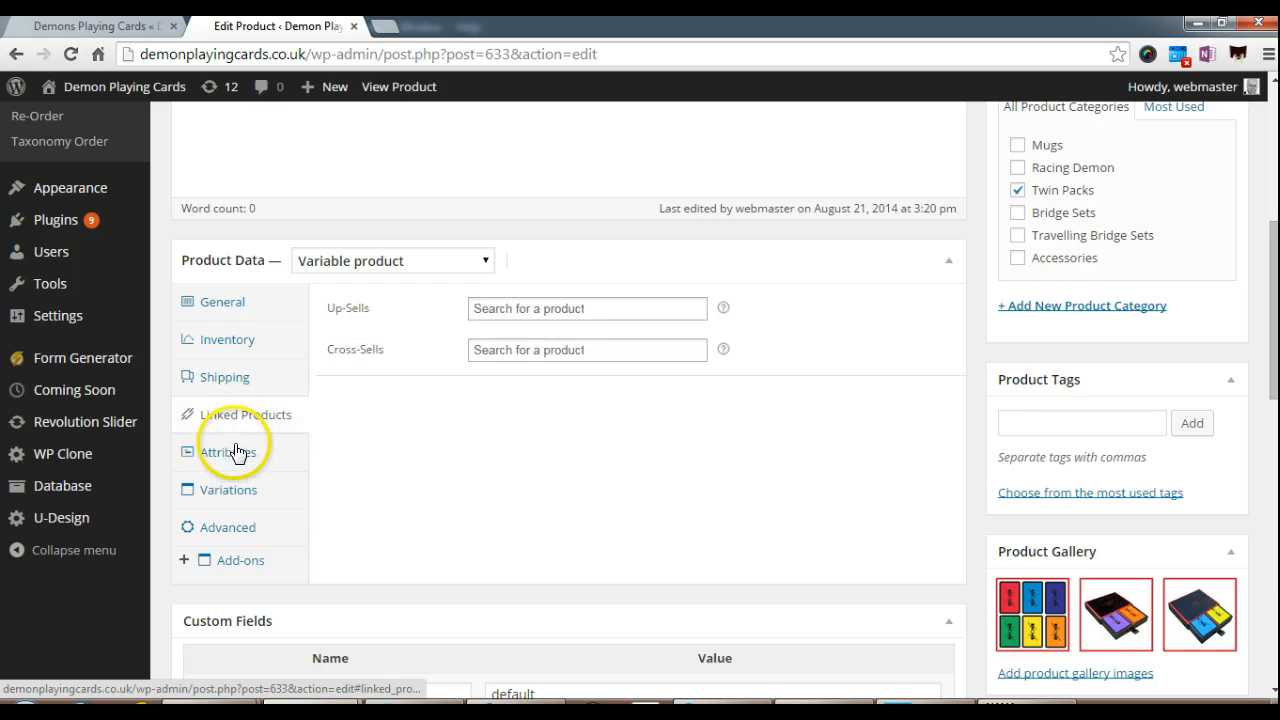
# - Expand the Colours attribute of Demons Playing Cards and save the product's attributes
pyautogui.click(236, 456)
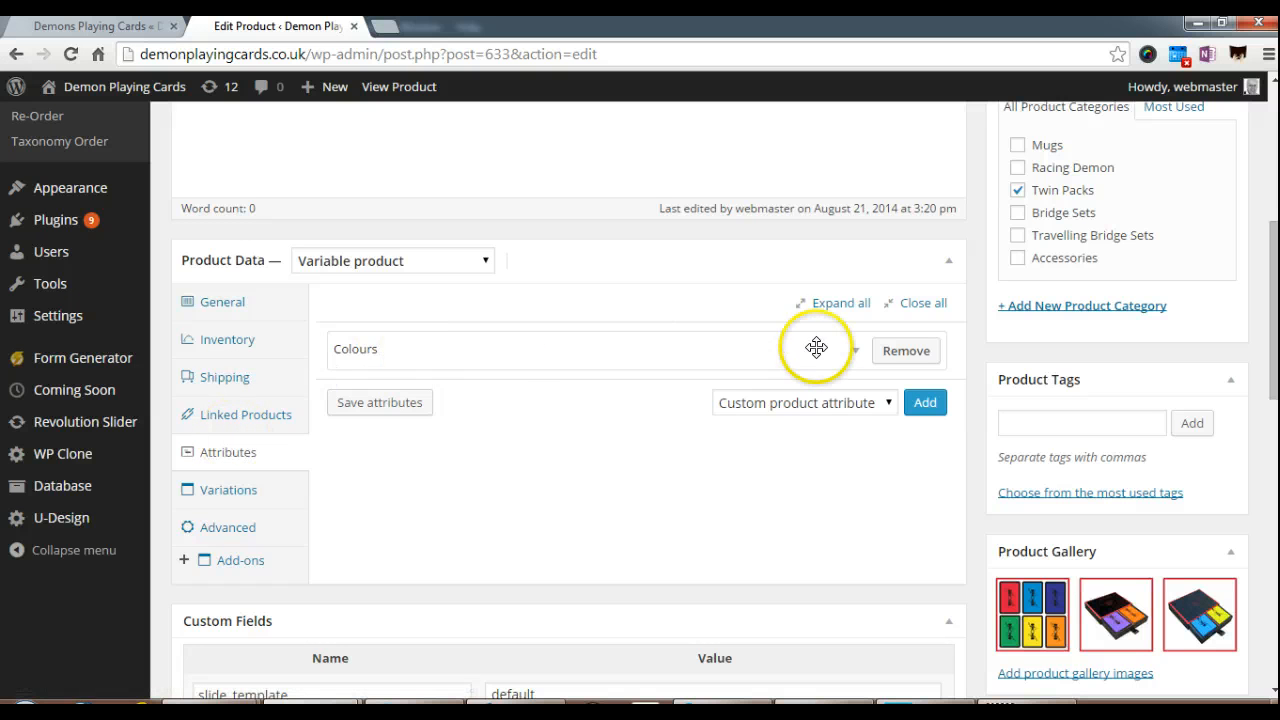
pyautogui.click(857, 355)
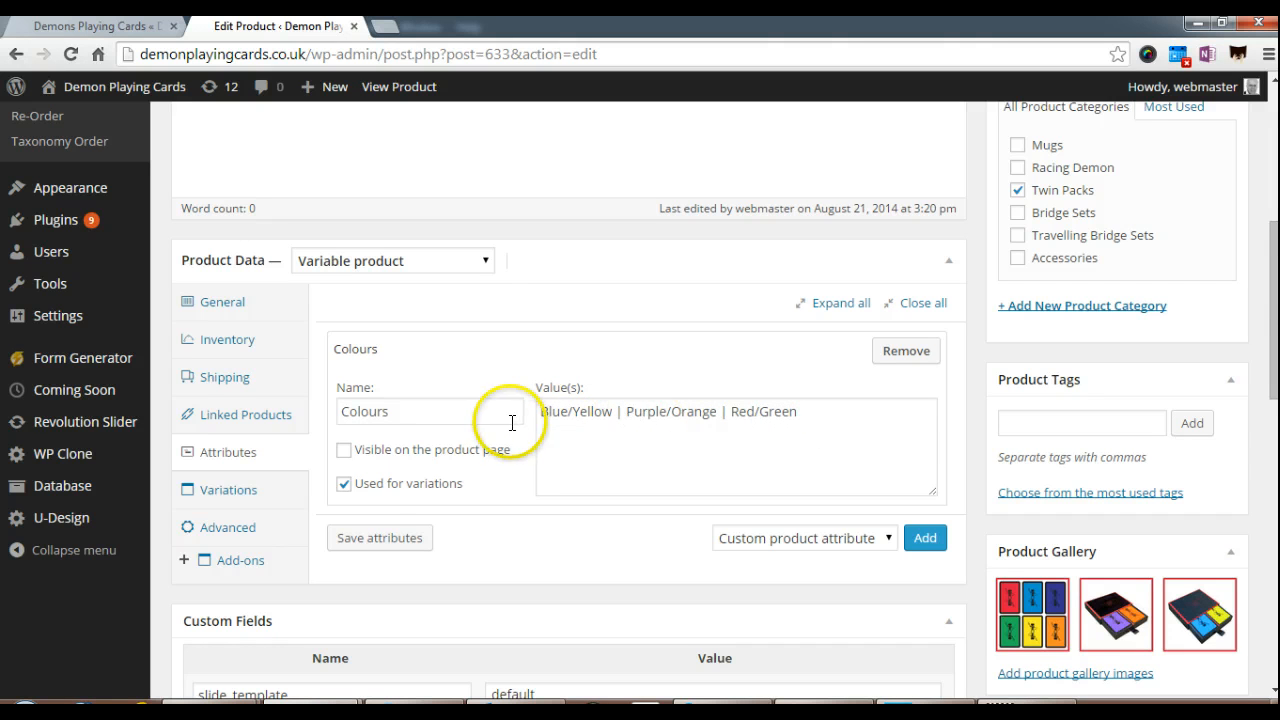
pyautogui.click(370, 545)
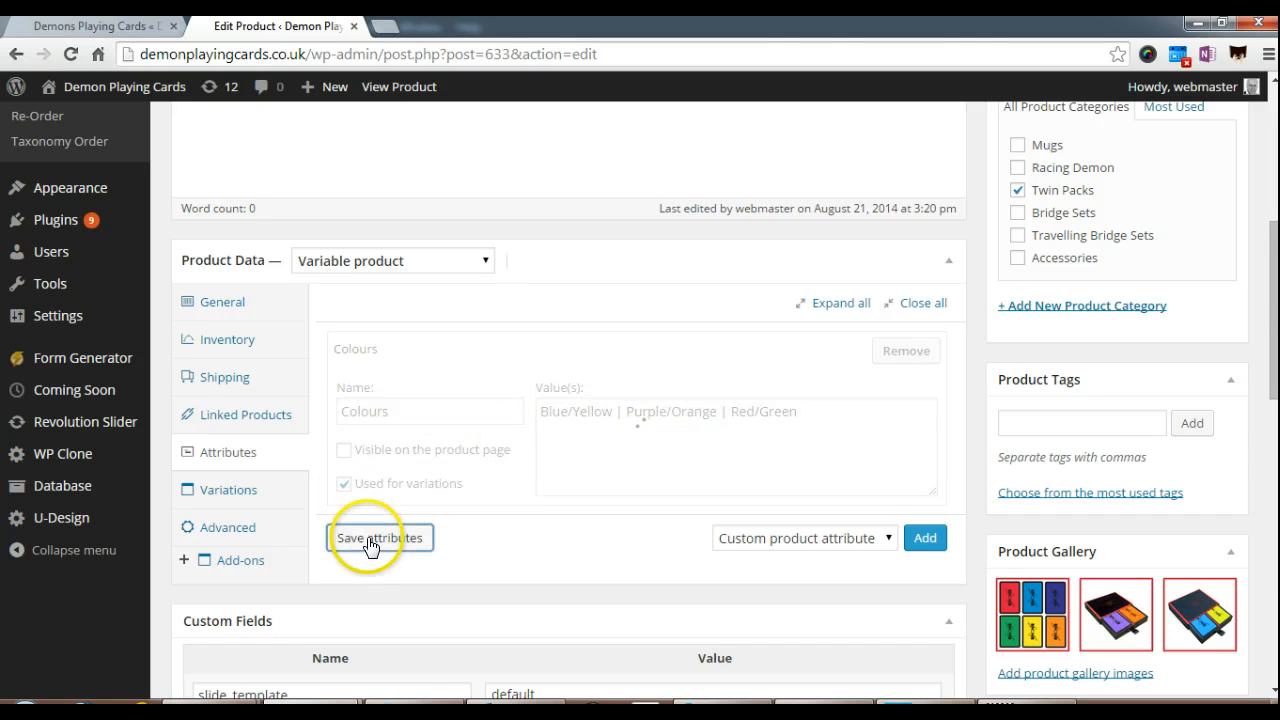
# - Examine the Any Colours variation of Demons Playing Cards, including its price, shipping class and default settings
pyautogui.click(224, 492)
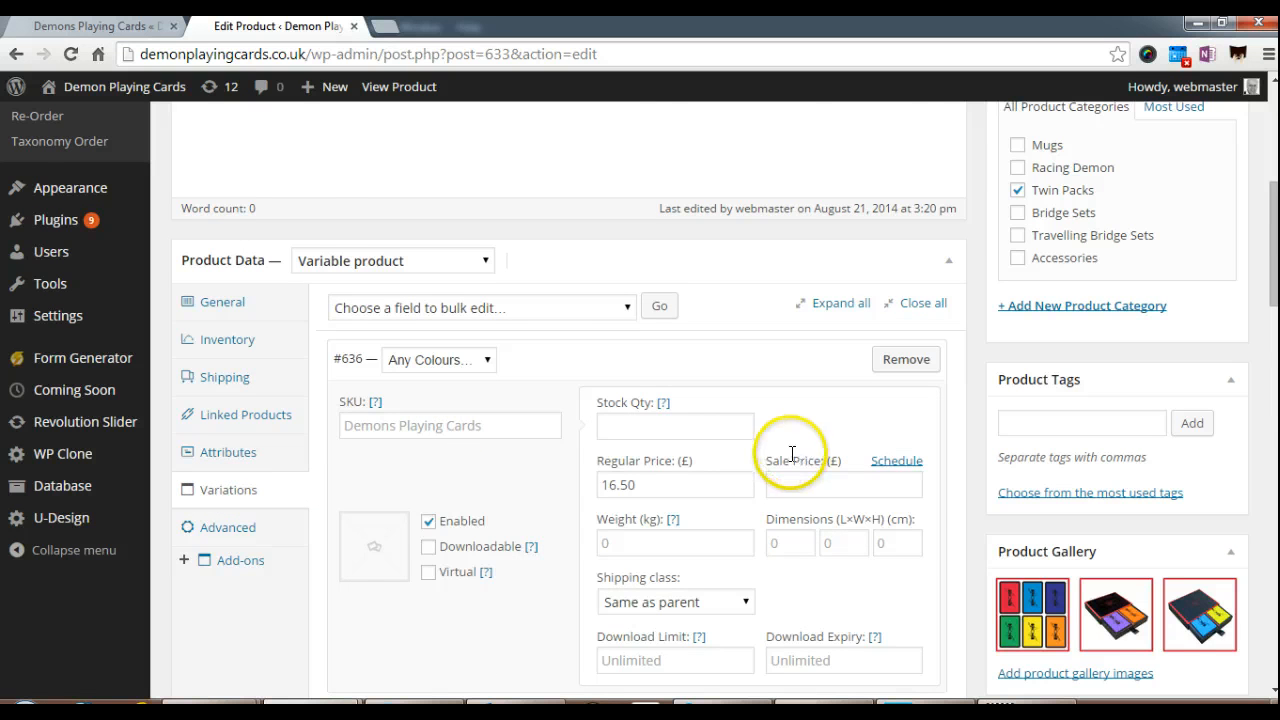
pyautogui.scroll(-2, 792, 454)
pyautogui.scroll(3, 784, 466)
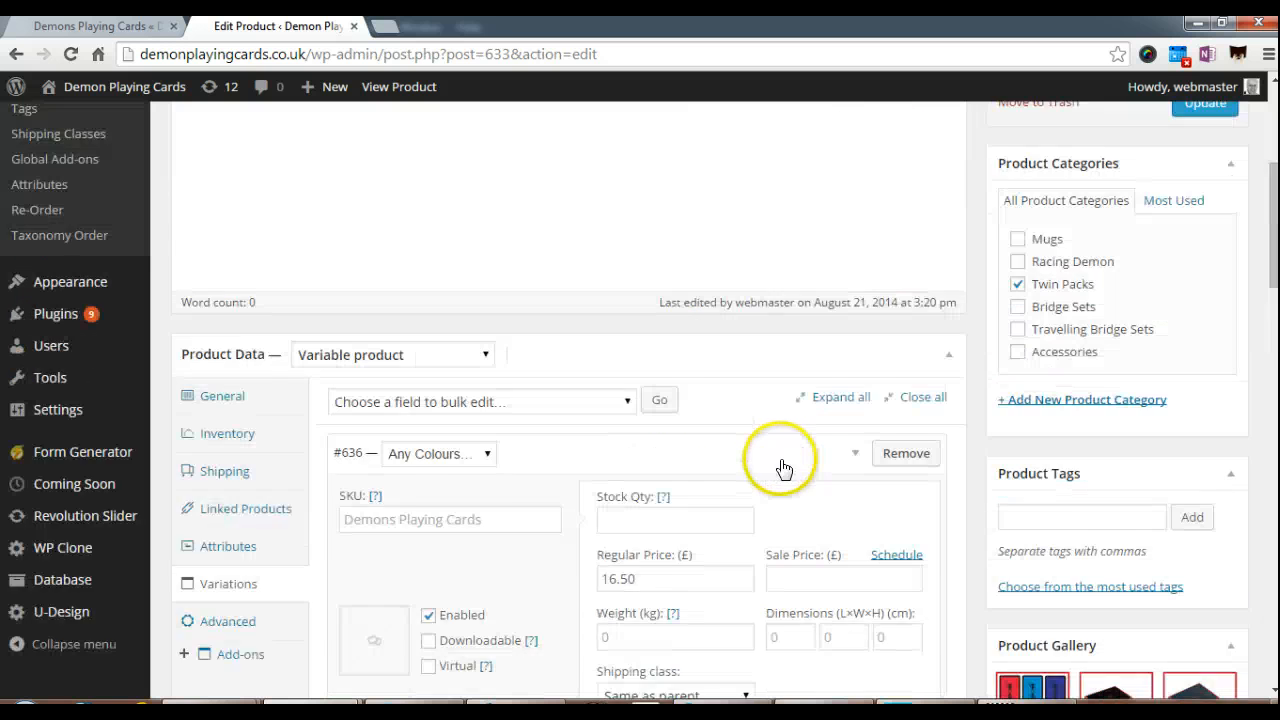
pyautogui.scroll(-11, 784, 468)
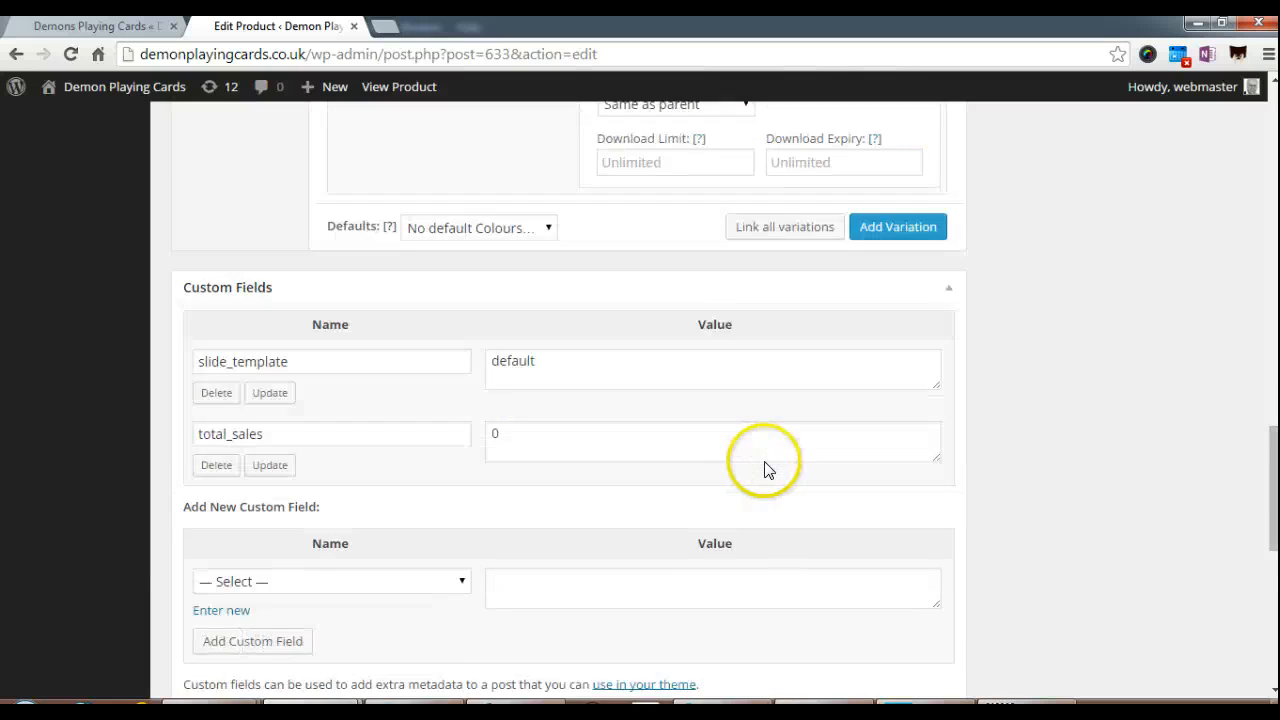
pyautogui.scroll(11, 765, 468)
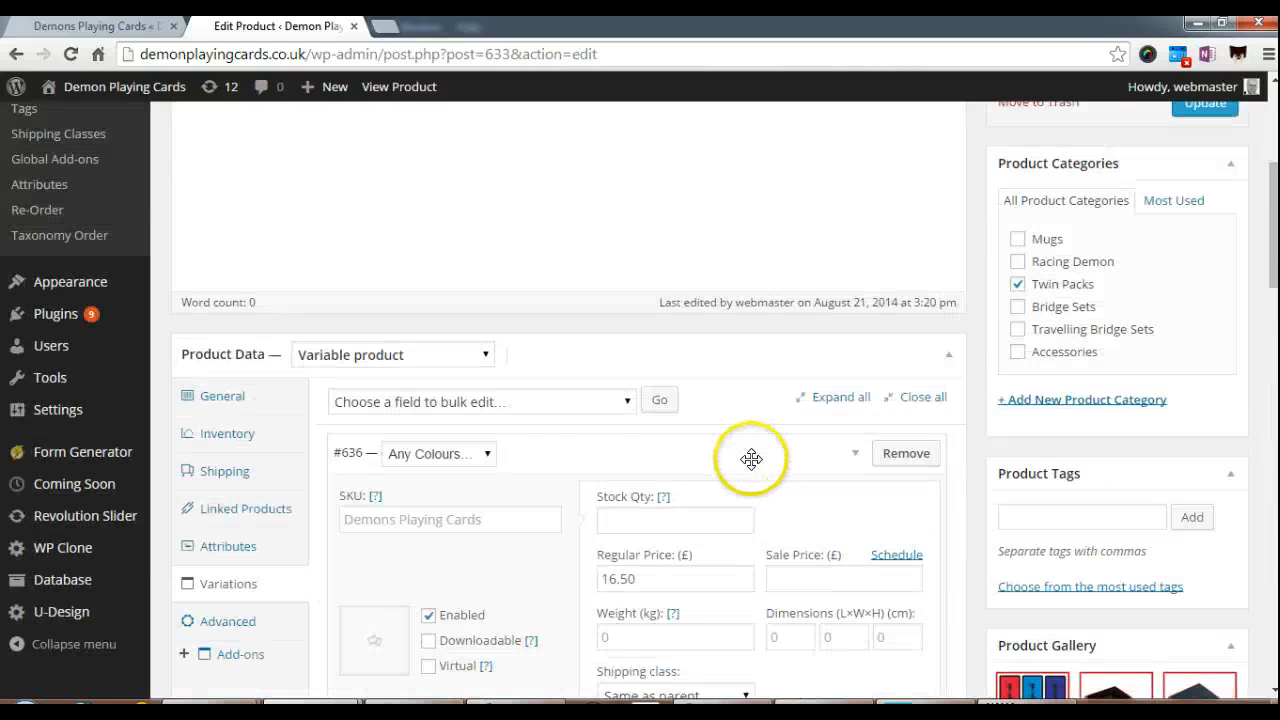
pyautogui.scroll(-1, 690, 458)
pyautogui.scroll(6, 620, 460)
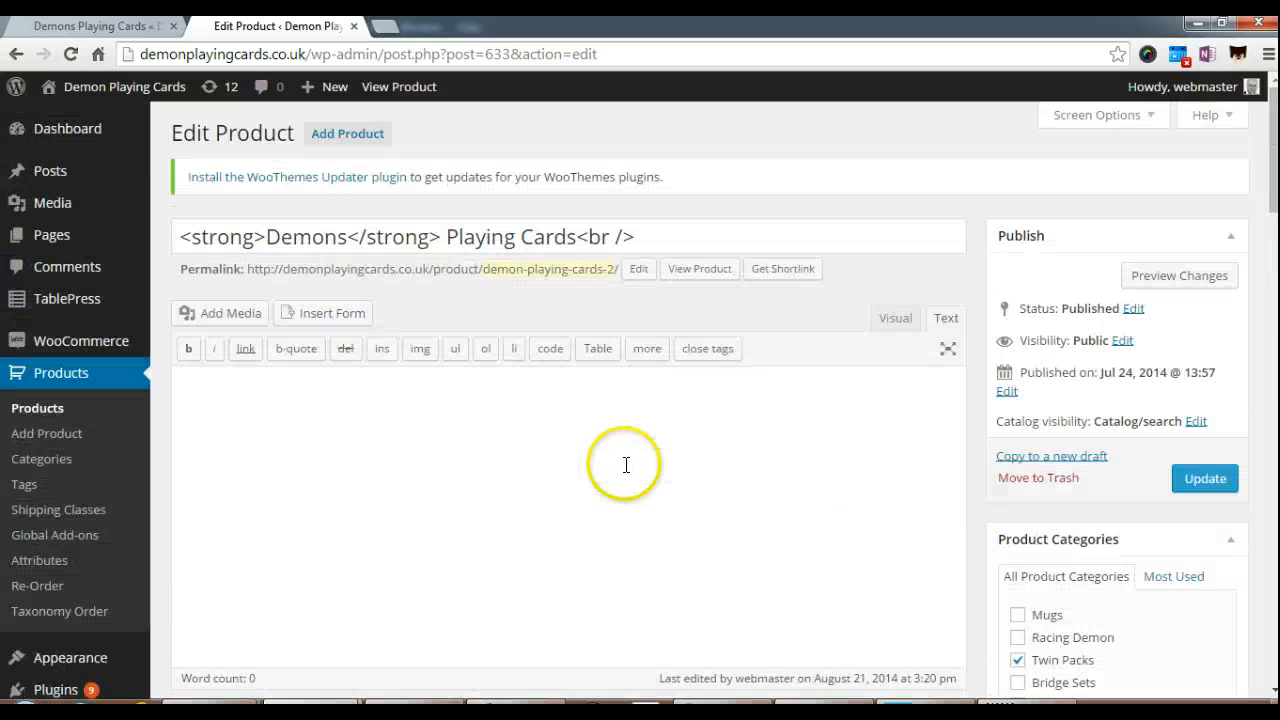
pyautogui.scroll(-2, 626, 462)
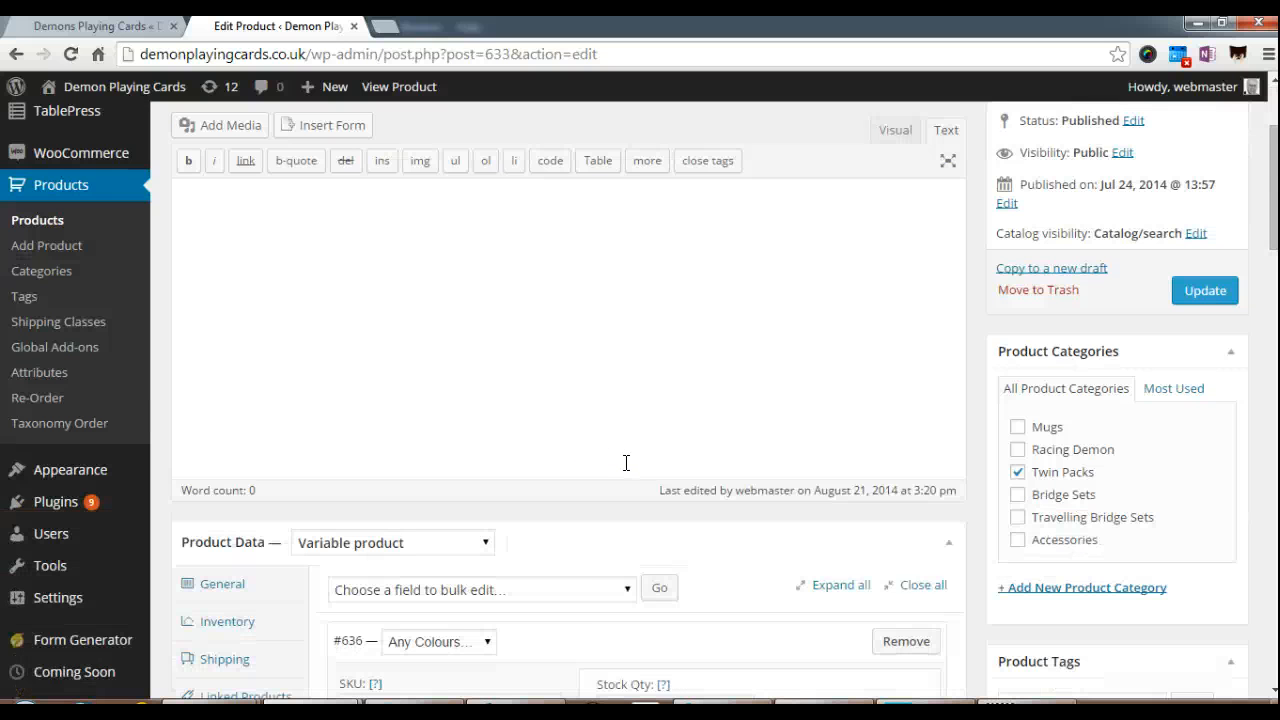
pyautogui.scroll(-2, 626, 462)
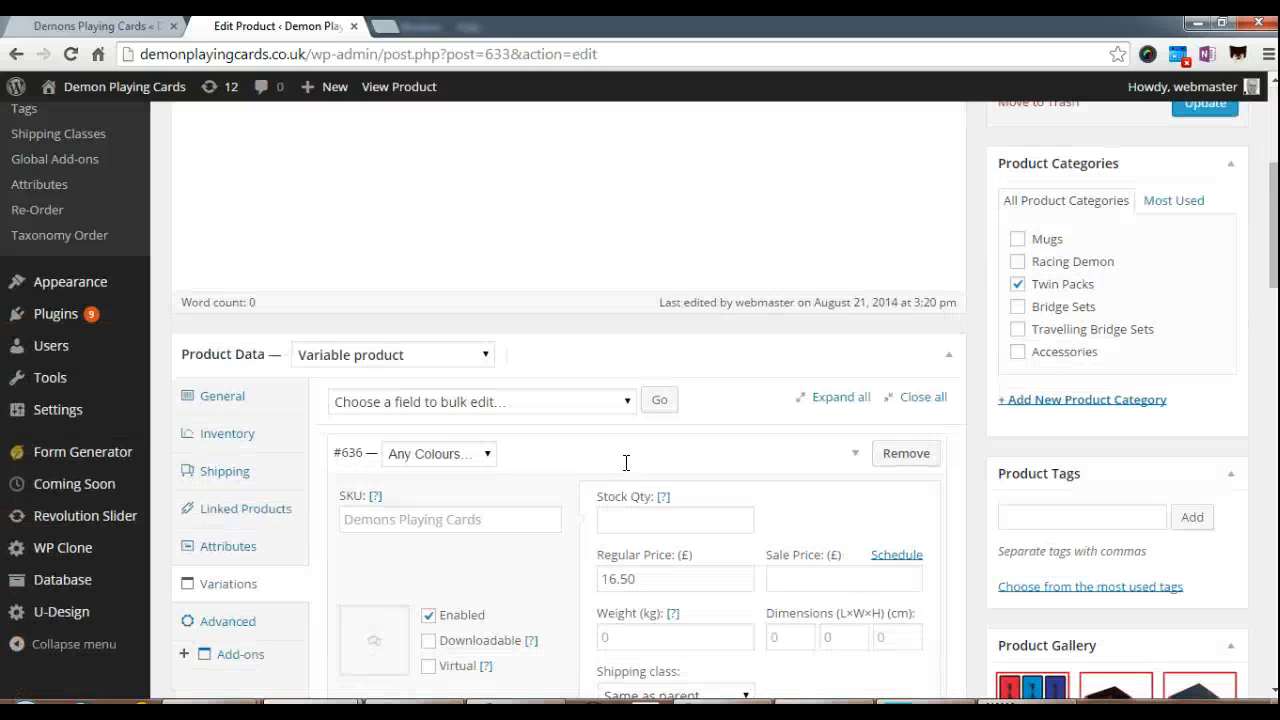
# - Update the Demons Playing Cards product
pyautogui.scroll(4, 613, 459)
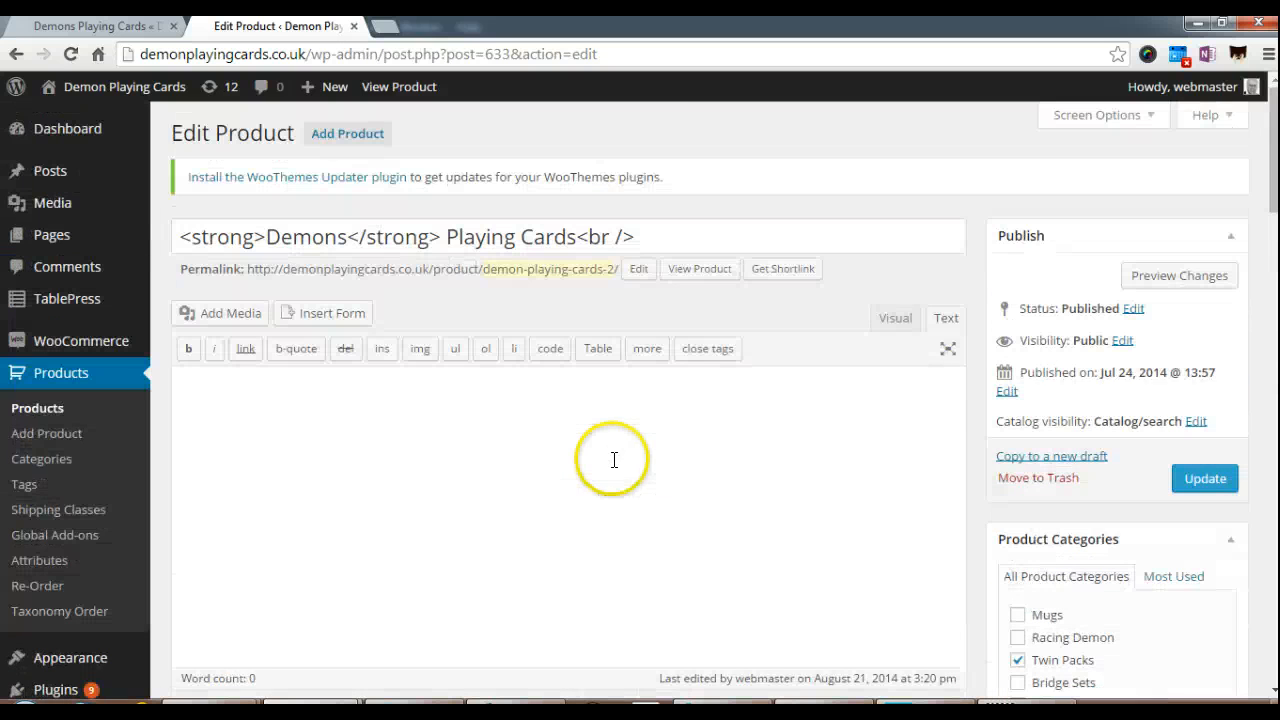
pyautogui.click(1208, 479)
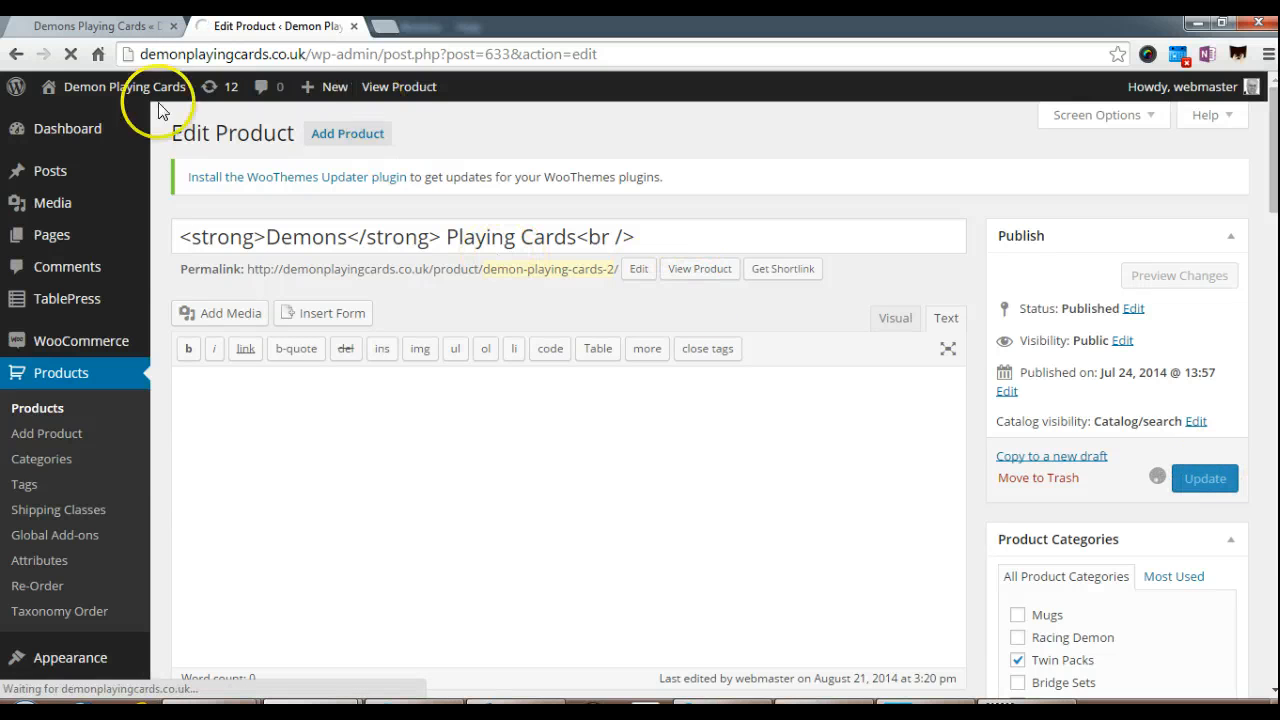
pyautogui.scroll(-2, 177, 337)
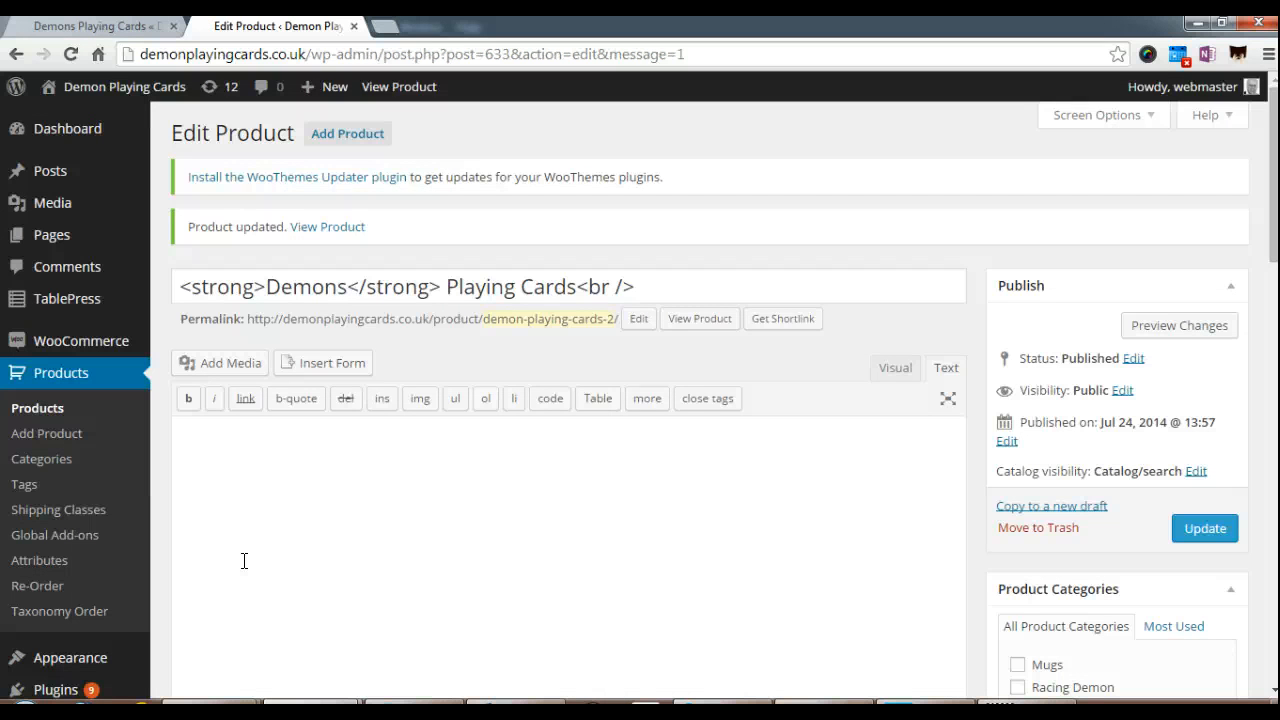
# - Open the site's database backup page and go to its Backup Database options
pyautogui.scroll(-4, 244, 561)
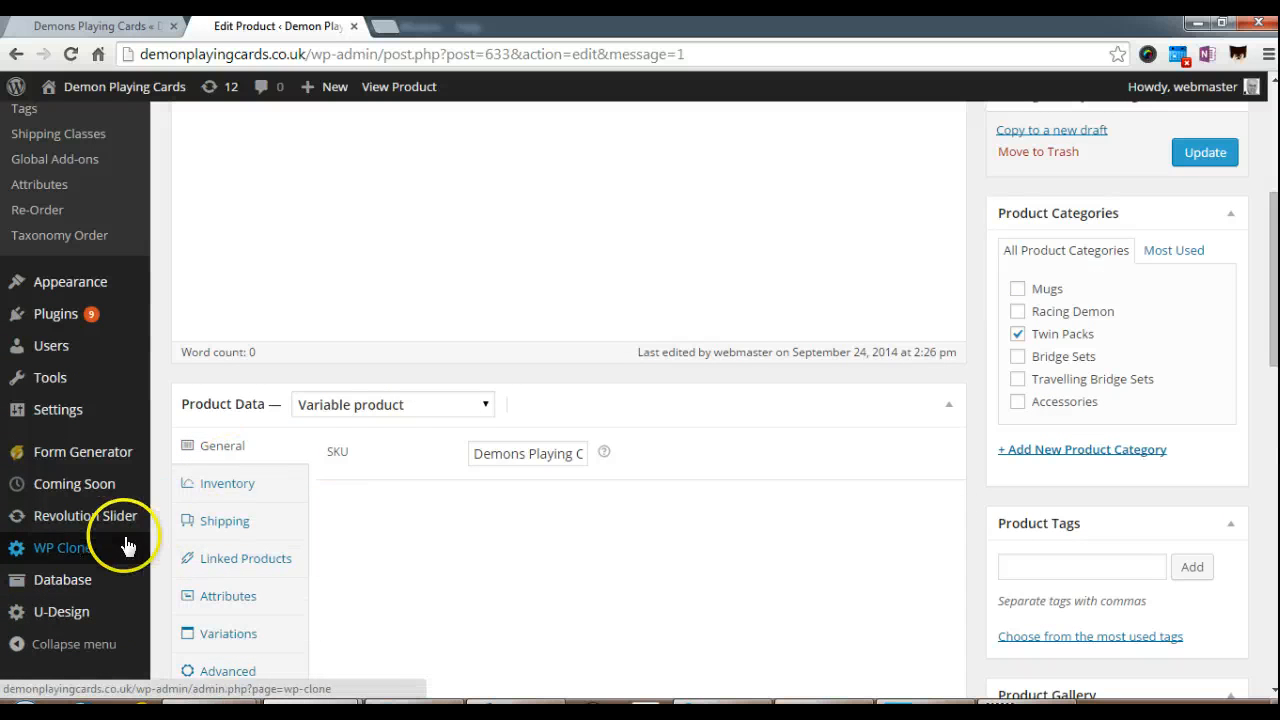
pyautogui.moveTo(73, 584)
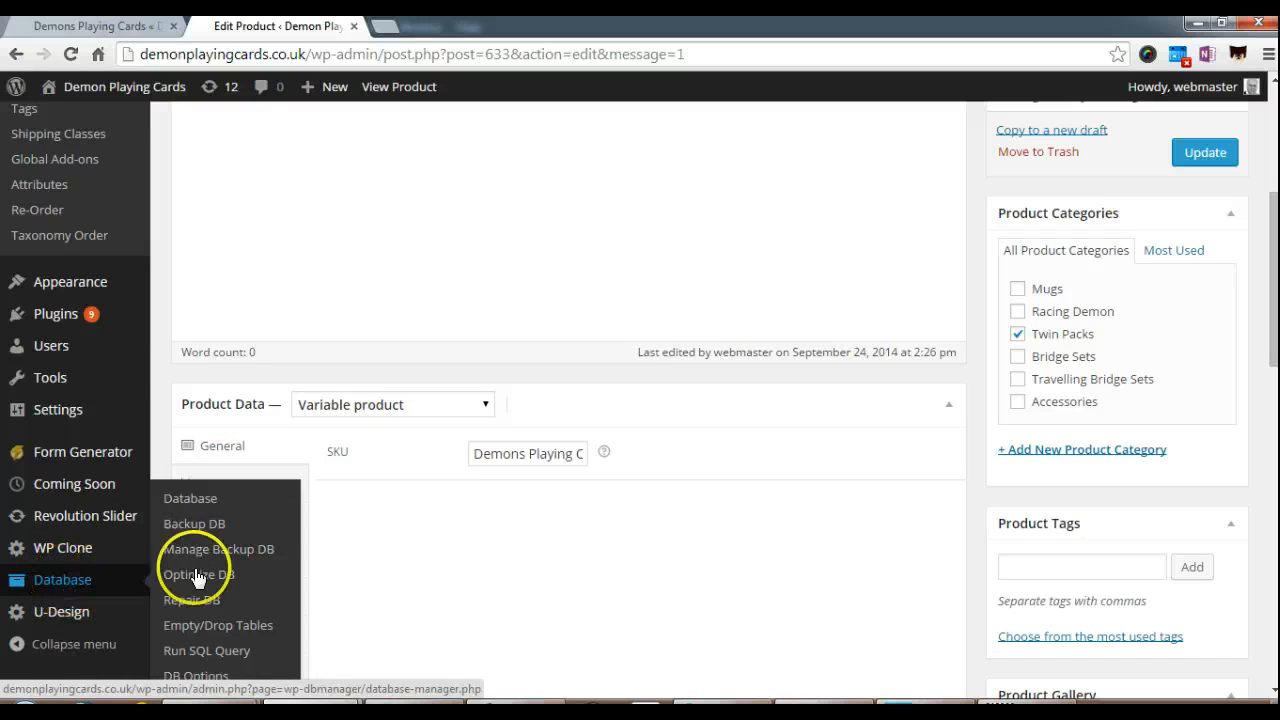
pyautogui.click(212, 530)
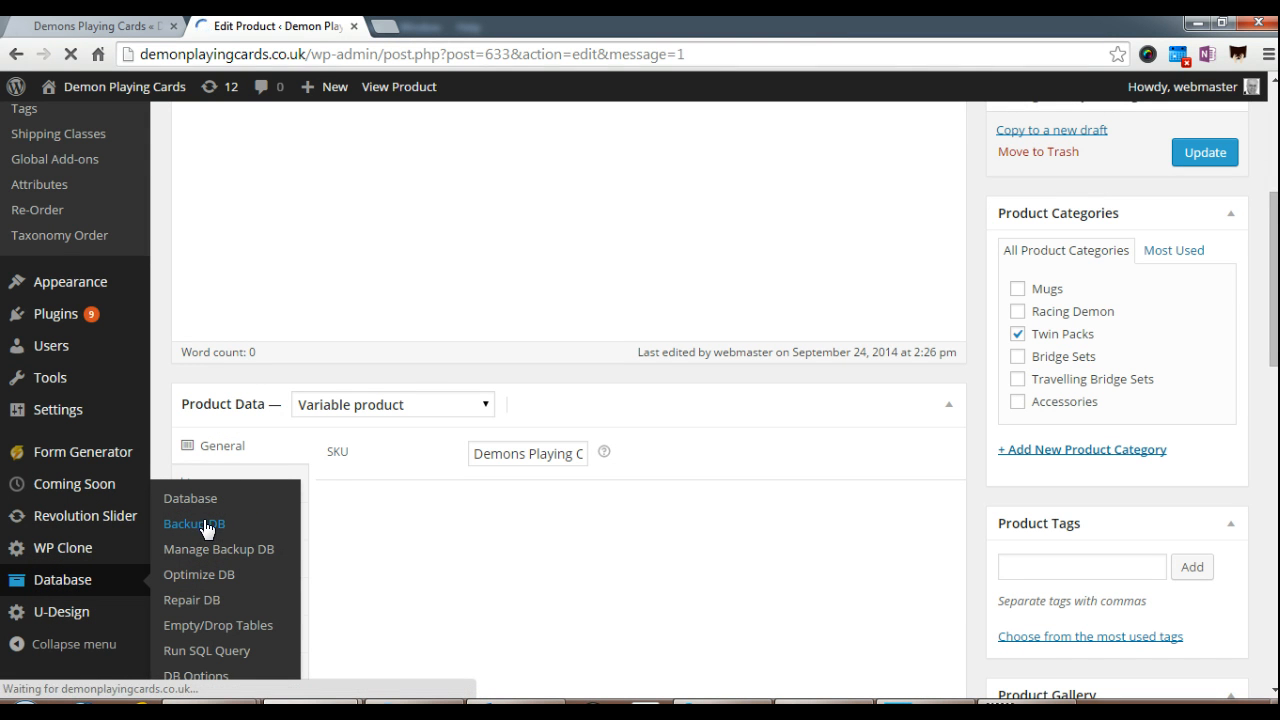
pyautogui.scroll(-3, 509, 535)
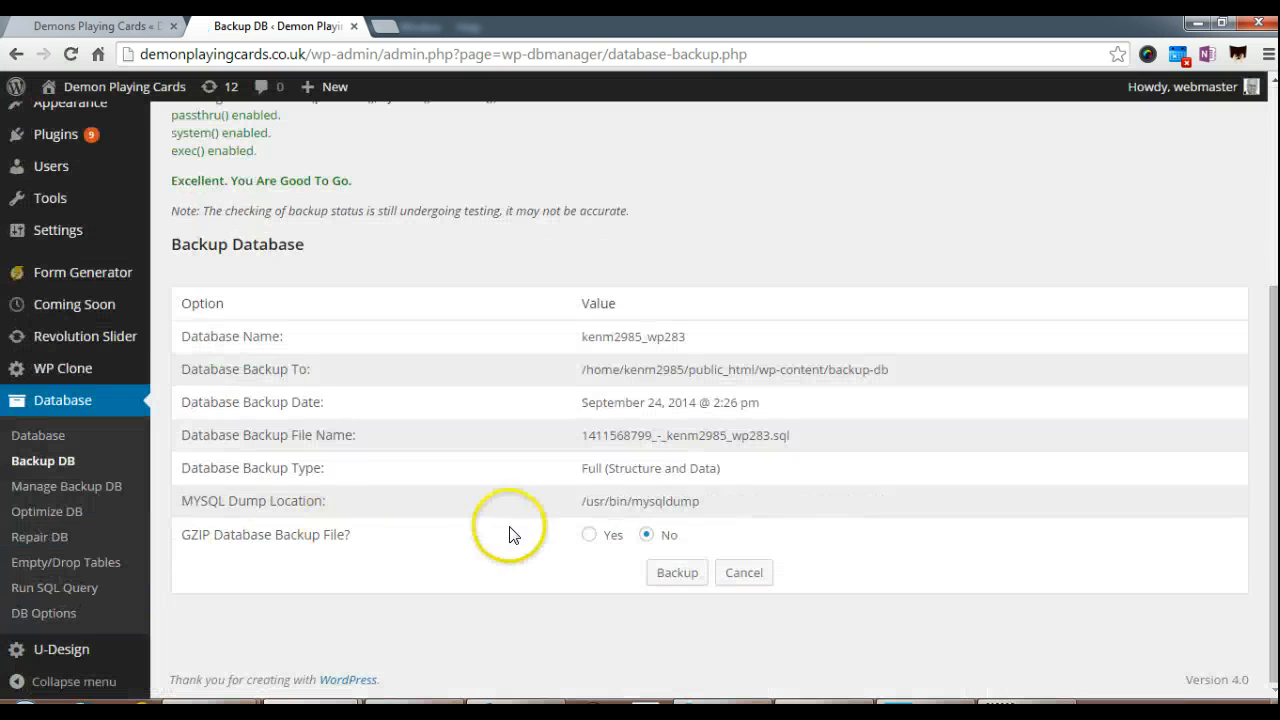